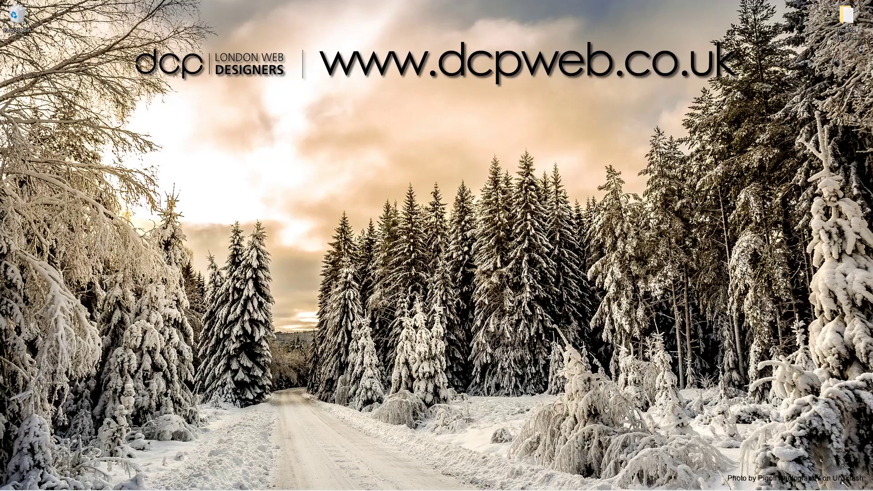
left_click(721, 481)
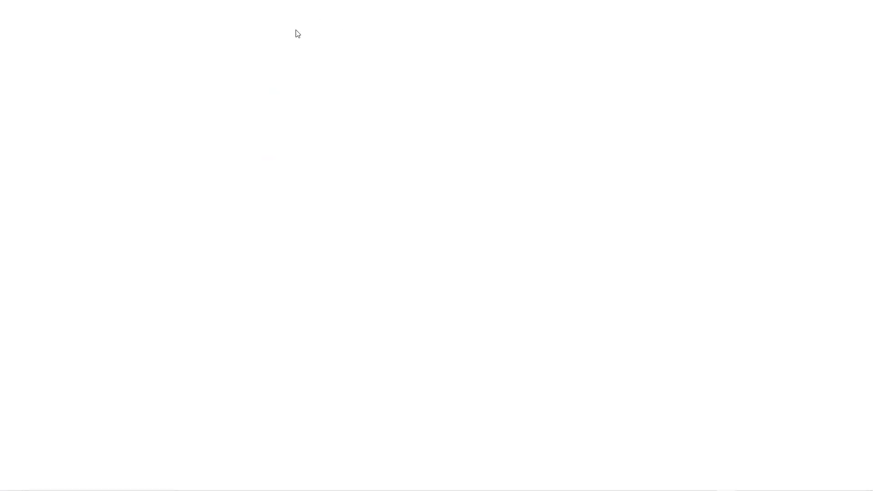
type("https://unsplash.com/photos/1naE8177_bl")
key("Return")
key("super+Left")
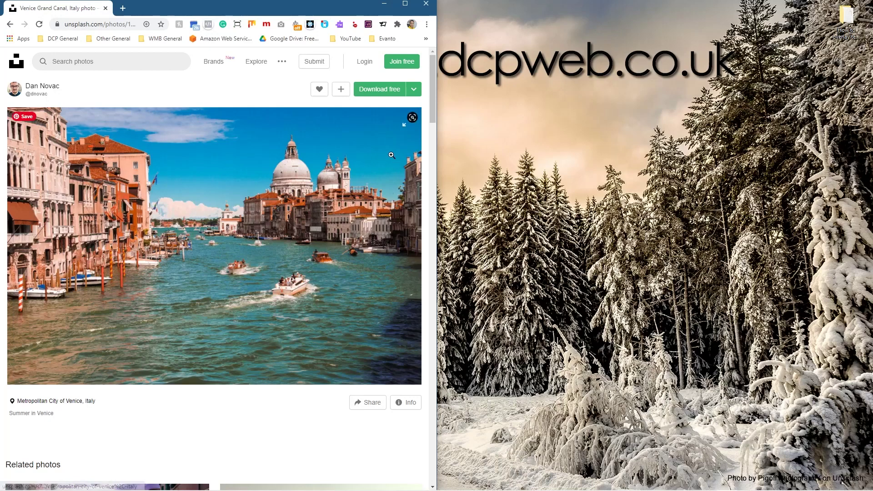
left_click(375, 93)
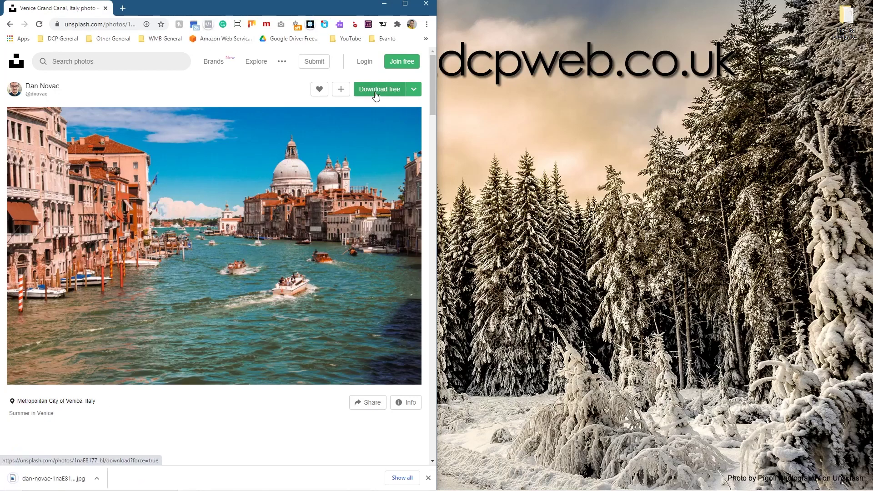
left_click_drag(46, 478, 843, 21)
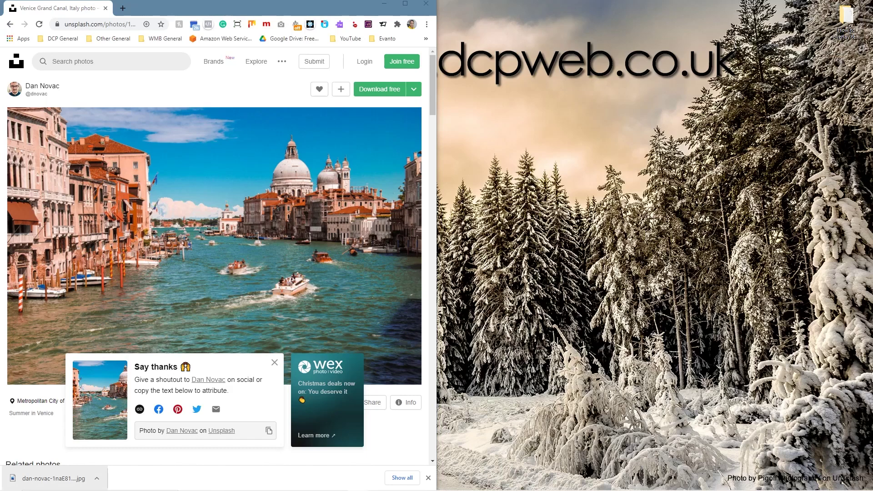
Go to pixlr.com in a maximized browser window and open the Pixlr X editor.
left_click(117, 27)
type("pixlr.com")
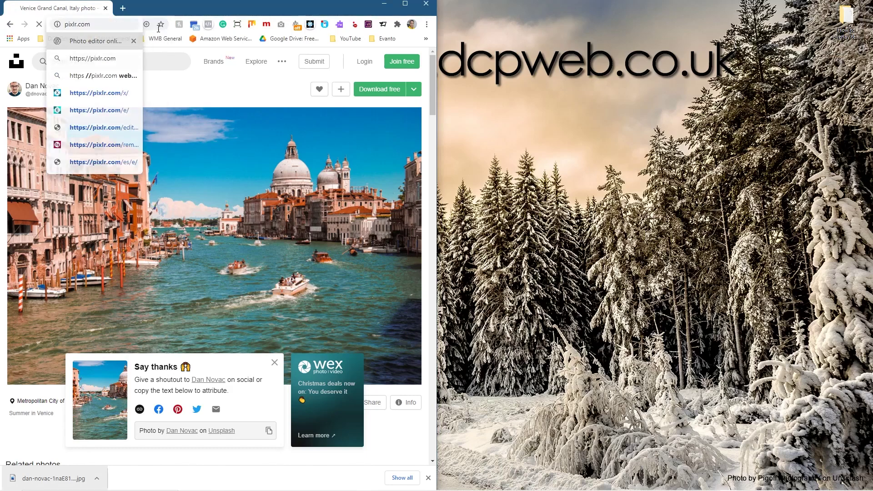
key("Return")
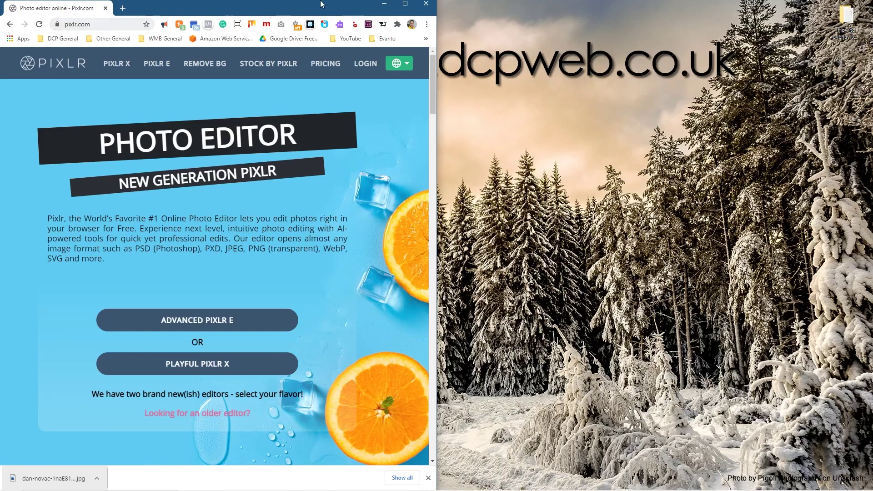
left_click(405, 4)
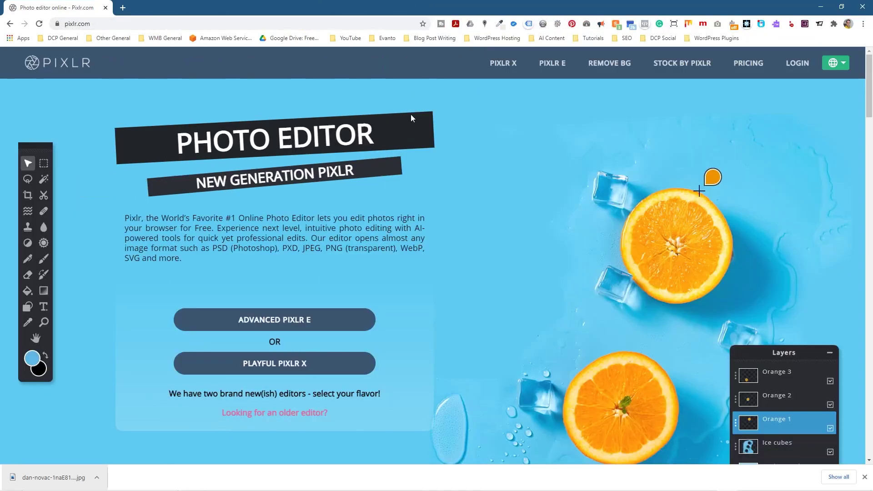
left_click(507, 65)
Open the Venice photo from the desktop folder "How to overlay text on image using Pixlr", pre-resized to Full HD (1920 x 1285).
left_click(51, 238)
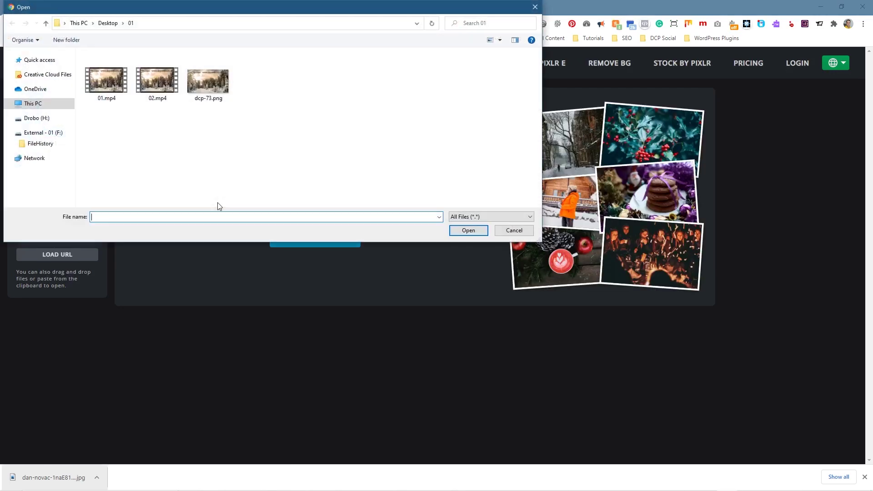
left_click(34, 104)
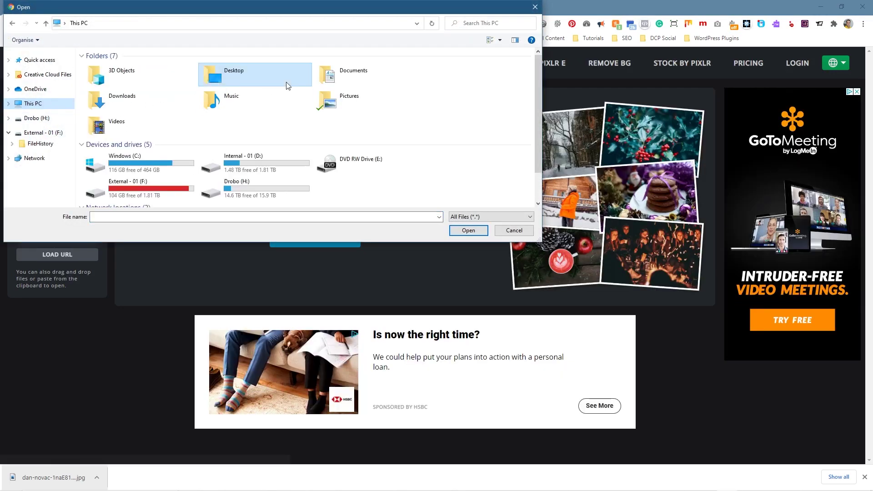
double_click(244, 78)
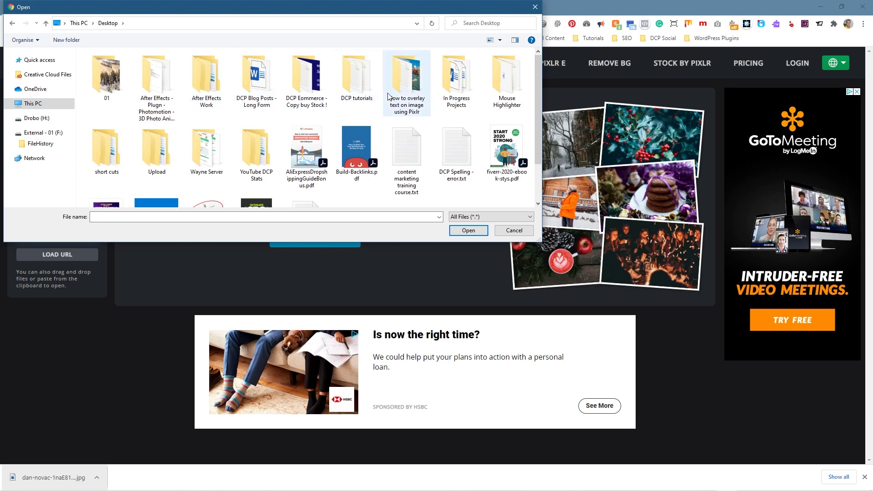
double_click(400, 93)
left_click(98, 80)
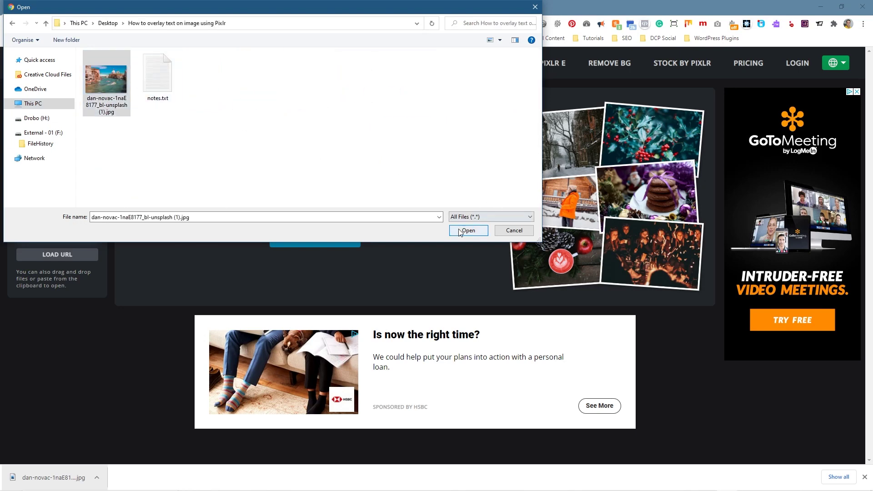
left_click(460, 231)
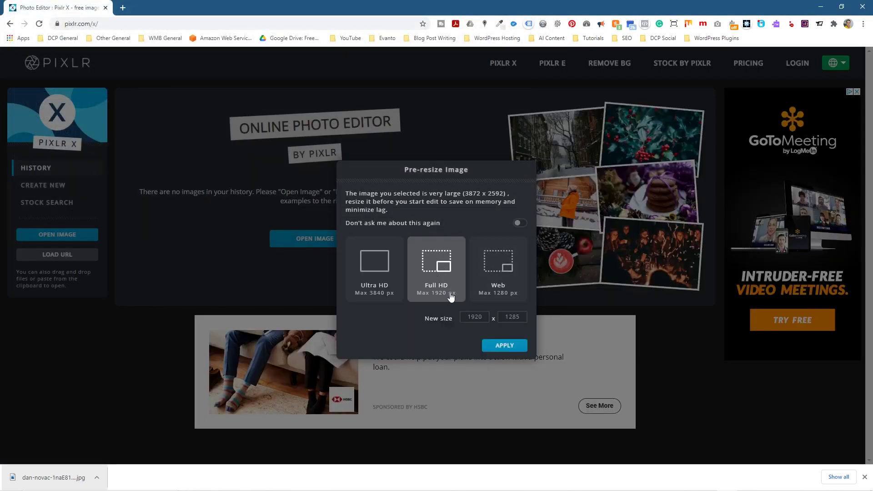
left_click(505, 346)
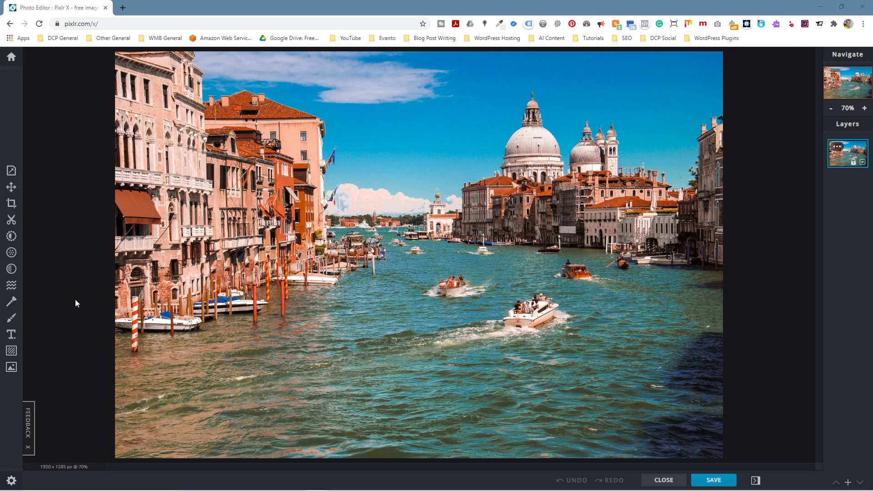
Crop the photo to the 1200 x 900 Facebook post size preset, with the crop frame against the photo's right edge.
left_click(11, 204)
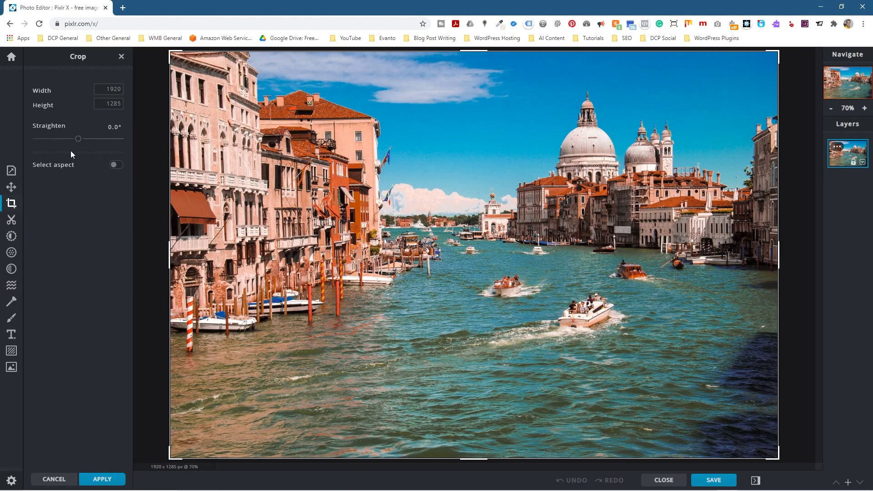
left_click(116, 164)
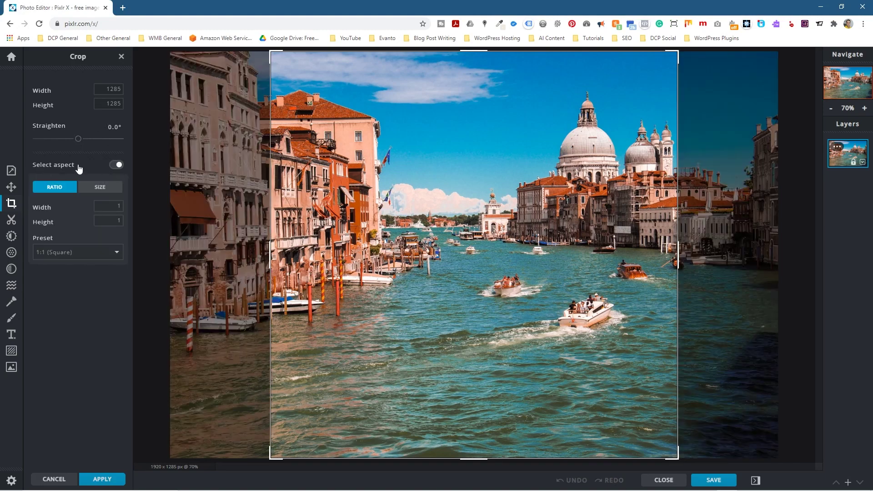
left_click(98, 187)
left_click(81, 252)
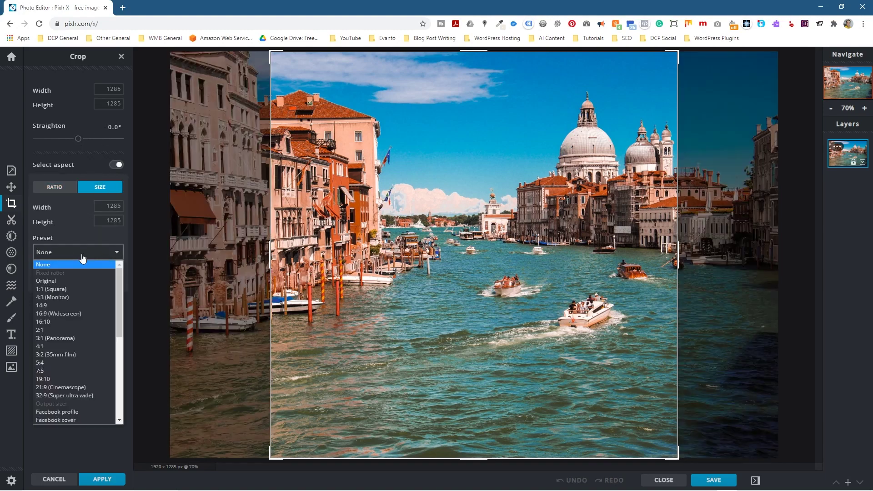
scroll(55, 383, "down", 3)
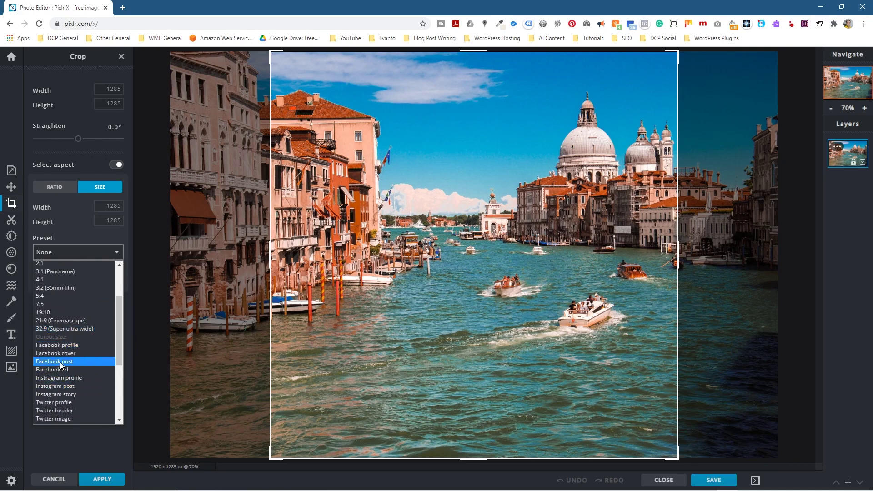
left_click(60, 362)
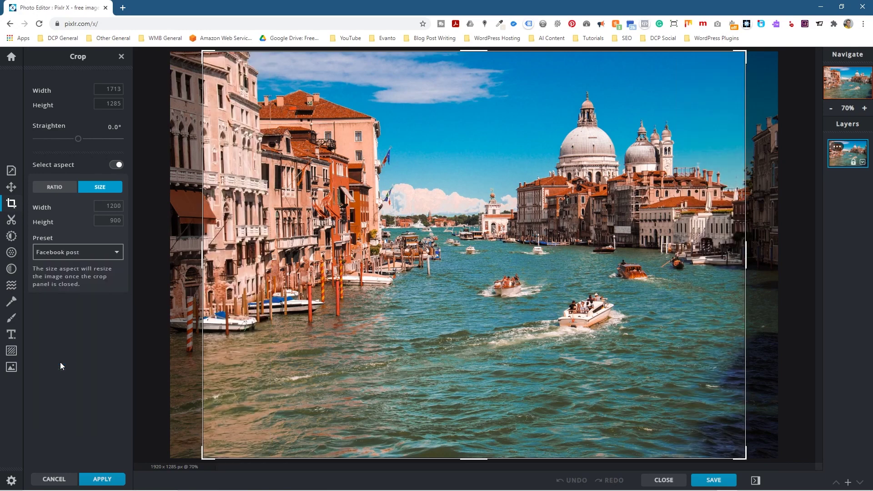
left_click_drag(521, 216, 263, 226)
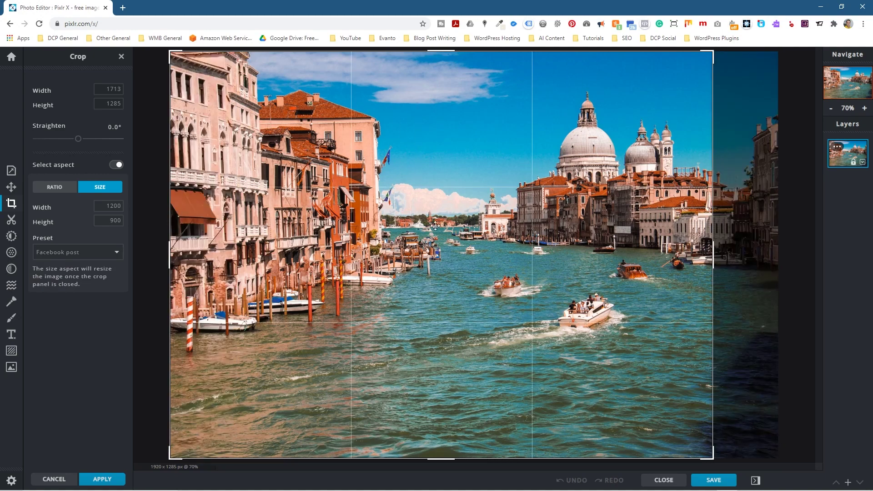
left_click_drag(405, 220, 555, 221)
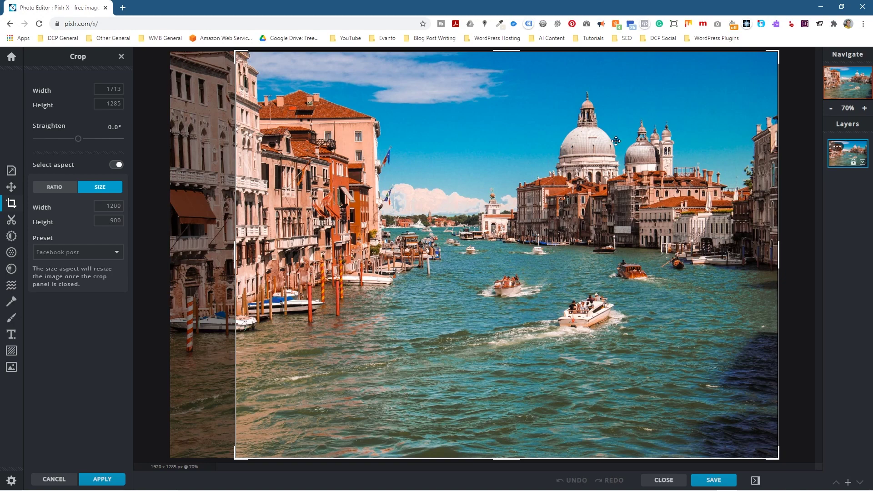
left_click(100, 480)
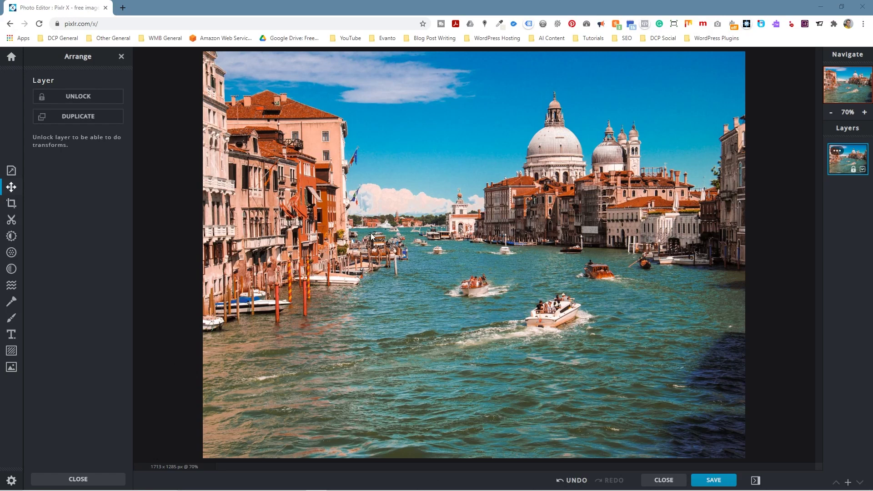
Add an empty layer and paint roughly its upper two thirds light blue with a soft brush of about 814 px.
left_click(848, 483)
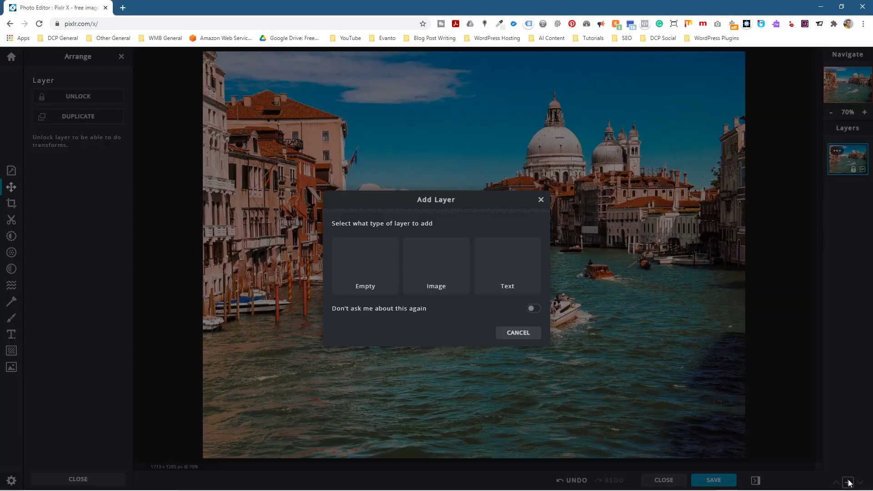
left_click(366, 264)
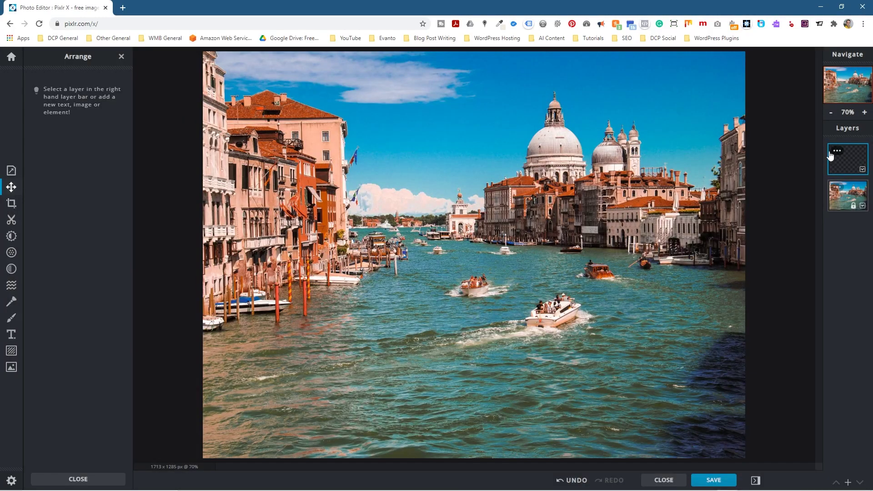
left_click(10, 317)
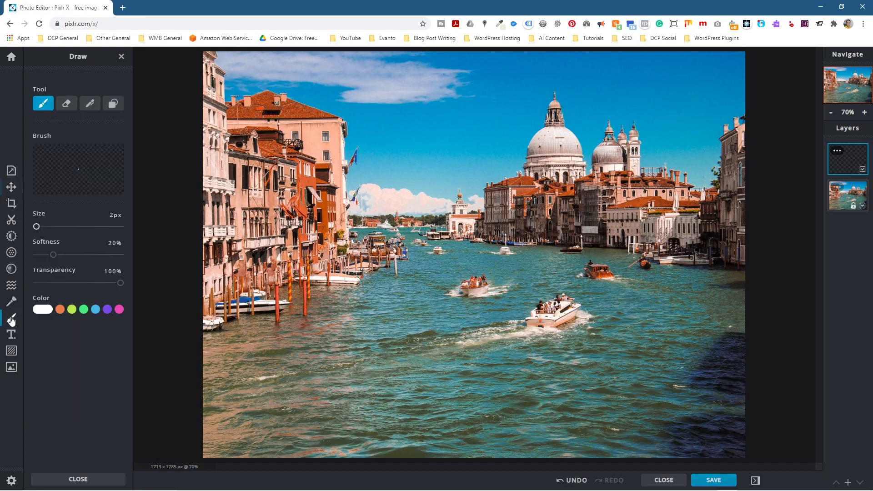
mouse_move(89, 225)
left_mouse_down()
mouse_move(113, 221)
mouse_move(105, 226)
left_mouse_up()
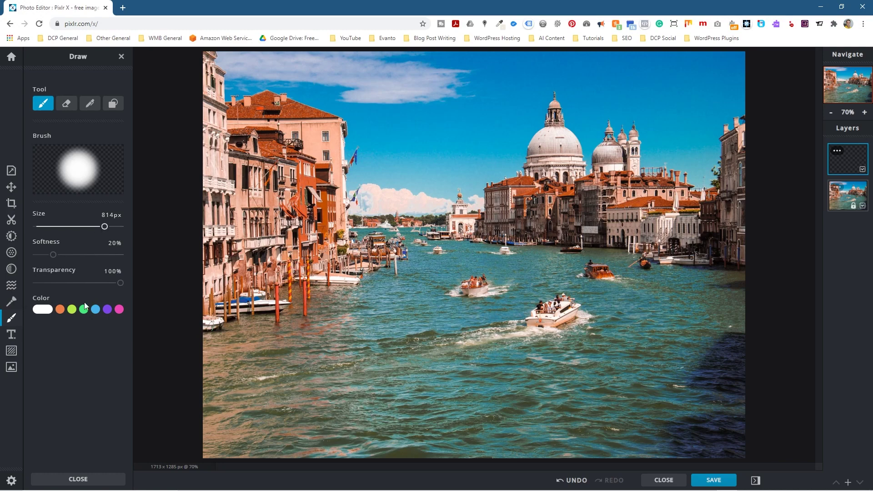
left_click(93, 309)
left_click(94, 310)
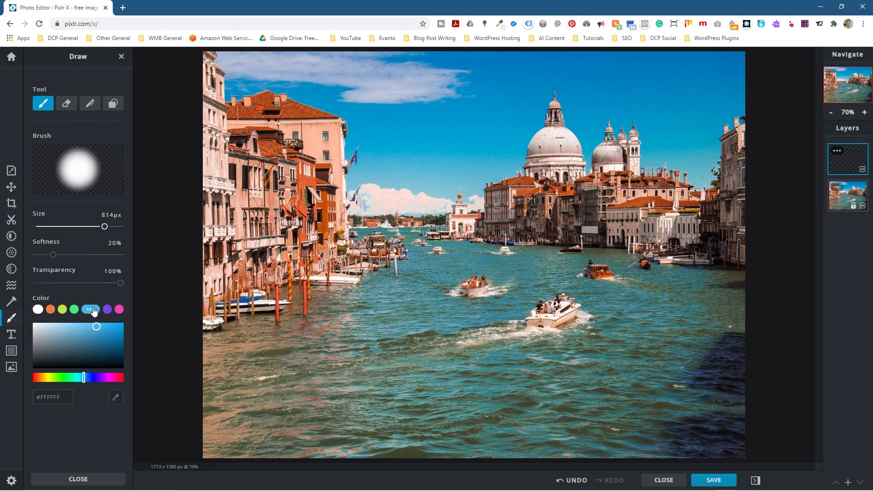
mouse_move(207, 59)
left_mouse_down()
mouse_move(306, 62)
mouse_move(628, 62)
mouse_move(706, 72)
mouse_move(722, 107)
mouse_move(644, 133)
mouse_move(253, 132)
mouse_move(369, 213)
mouse_move(574, 330)
mouse_move(213, 220)
mouse_move(540, 248)
mouse_move(654, 223)
mouse_move(743, 223)
mouse_move(584, 237)
mouse_move(501, 232)
left_mouse_up()
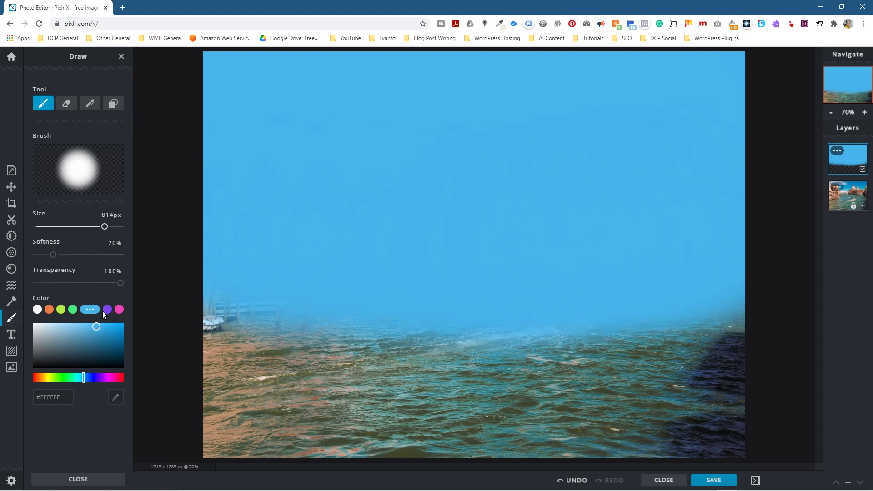
Paint the lower part of the new layer purple (#7035E6), raising the purple area slightly along the left edge of the image.
left_click(107, 309)
left_click_drag(95, 331, 102, 328)
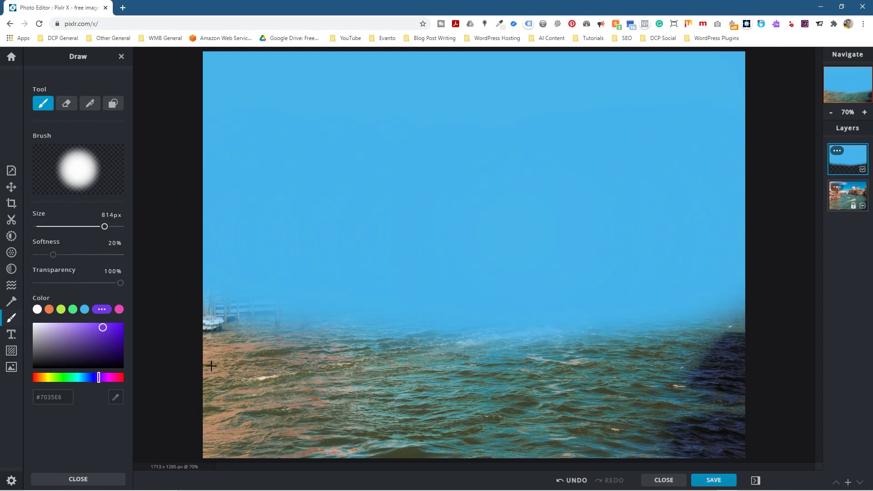
mouse_move(197, 437)
left_mouse_down()
mouse_move(267, 445)
mouse_move(674, 430)
mouse_move(722, 422)
mouse_move(750, 403)
mouse_move(535, 391)
mouse_move(216, 404)
left_mouse_up()
left_click_drag(713, 396, 742, 379)
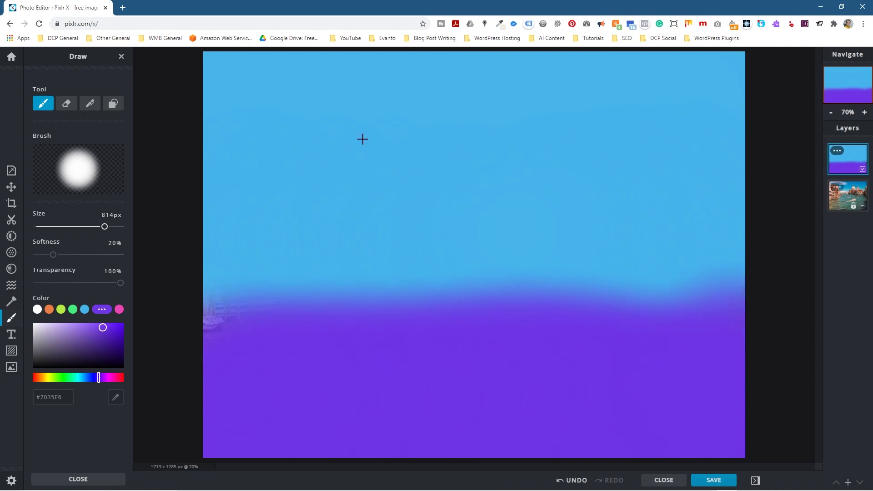
left_click_drag(331, 330, 212, 343)
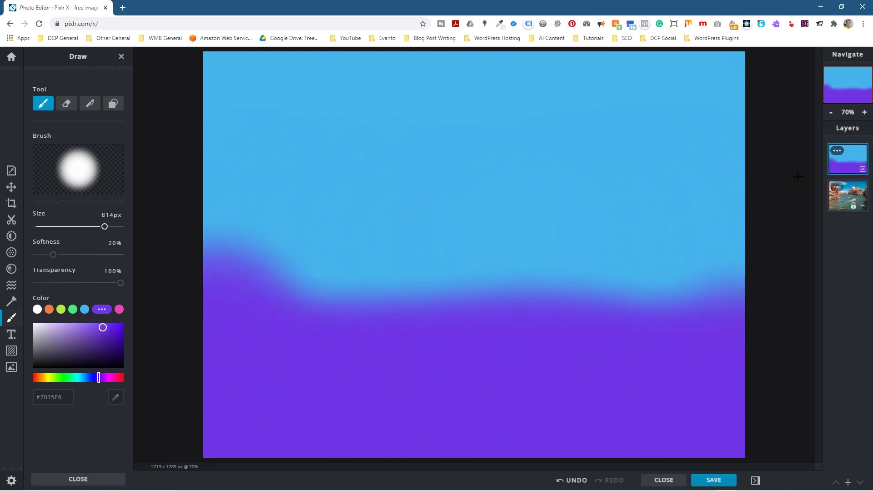
Set the painted layer's blend mode to Overlay and close its settings.
left_click(837, 153)
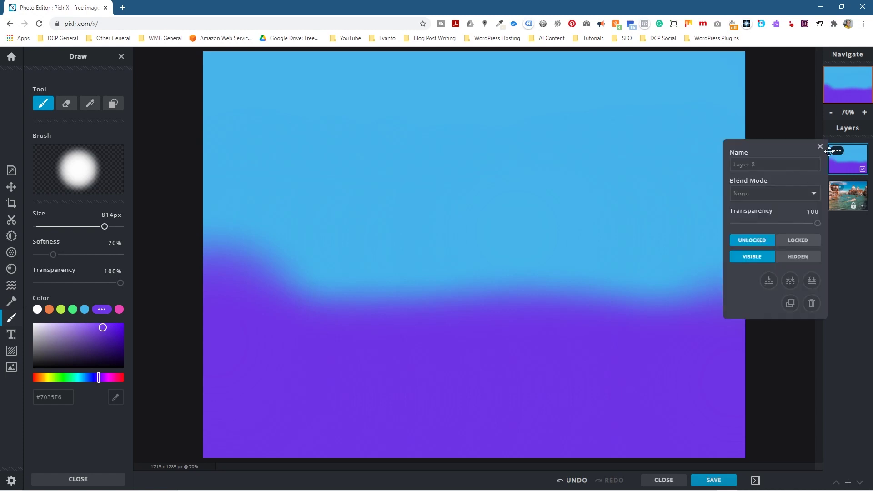
left_click(787, 193)
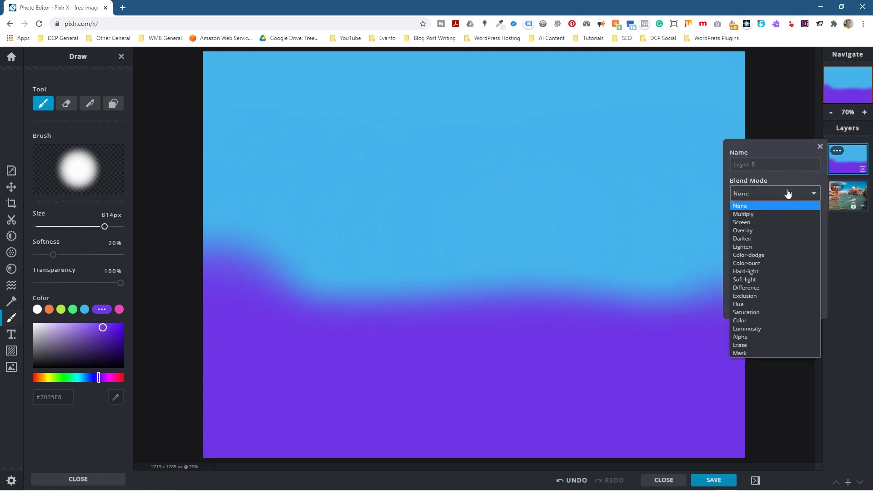
left_click(755, 232)
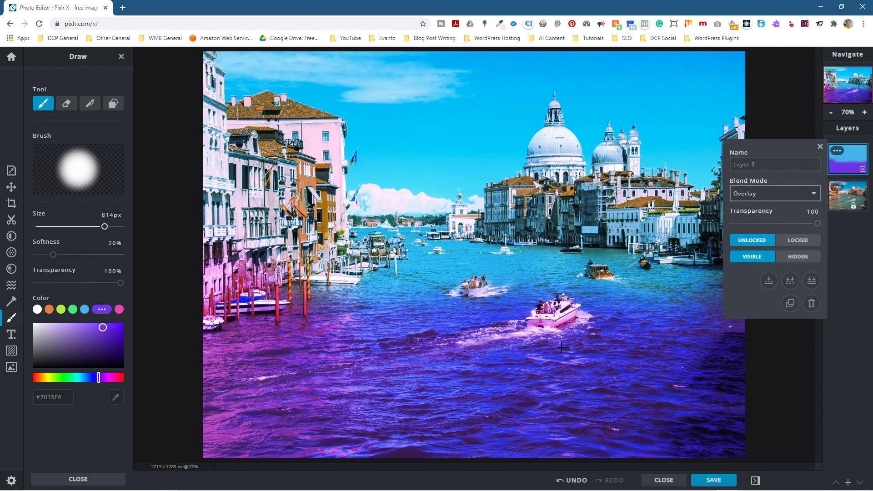
left_click(790, 358)
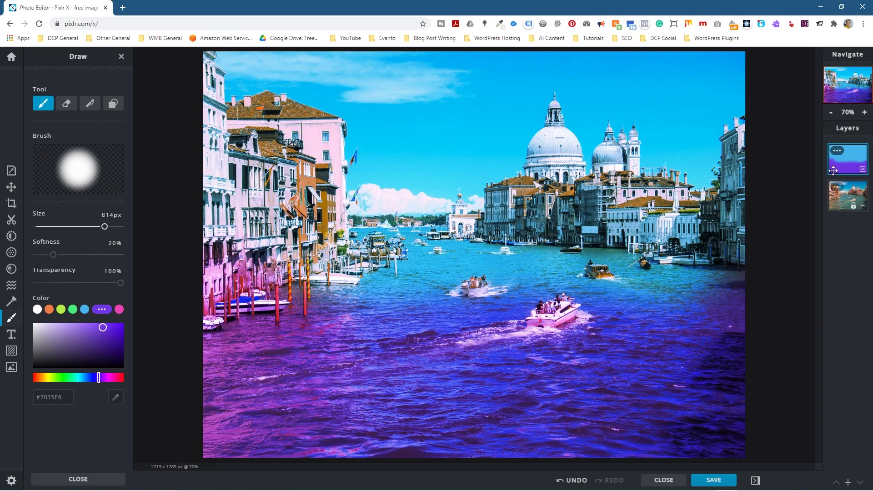
Paint over the blue upper part of the overlay layer with lime green.
left_click(61, 310)
mouse_move(203, 62)
left_mouse_down()
mouse_move(674, 62)
mouse_move(734, 89)
mouse_move(702, 140)
mouse_move(510, 159)
mouse_move(306, 159)
mouse_move(218, 176)
mouse_move(300, 204)
mouse_move(580, 198)
mouse_move(736, 181)
mouse_move(733, 225)
left_mouse_up()
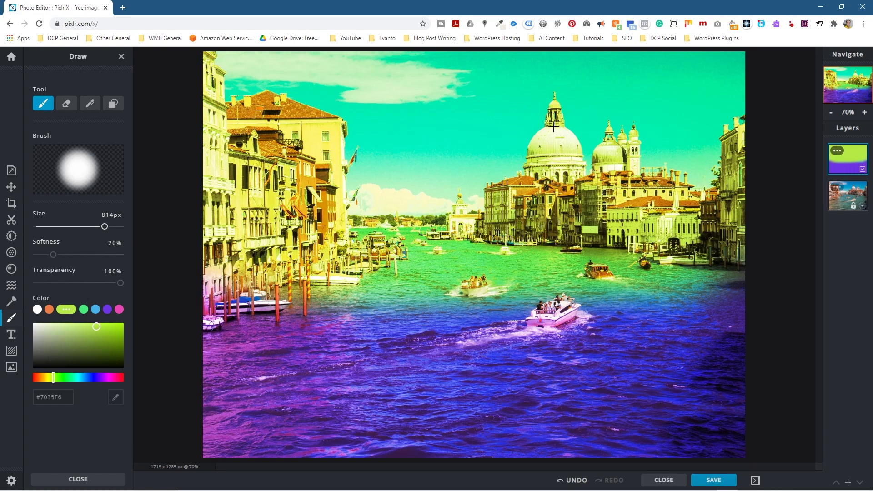
Repaint the lime green upper part of the overlay layer with light blue.
left_click(94, 309)
mouse_move(207, 73)
left_mouse_down()
mouse_move(230, 61)
mouse_move(627, 60)
mouse_move(727, 150)
mouse_move(360, 156)
mouse_move(214, 200)
mouse_move(690, 183)
mouse_move(620, 198)
mouse_move(261, 226)
mouse_move(303, 226)
left_mouse_up()
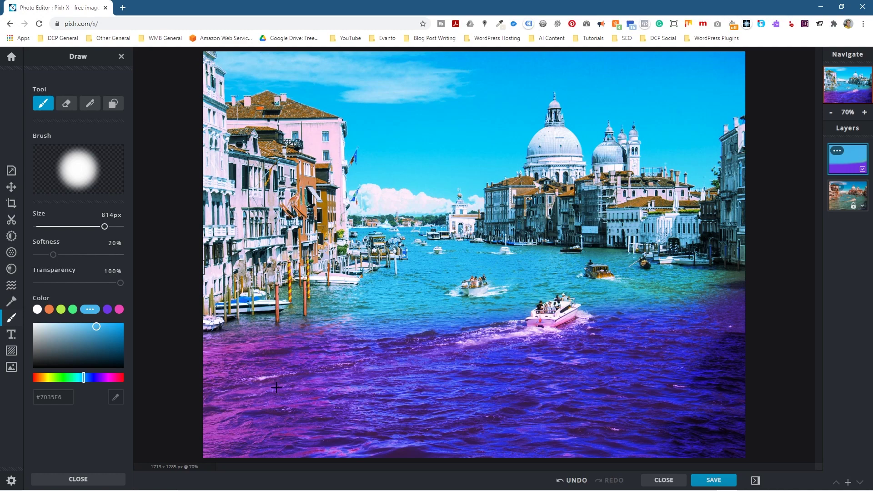
Add a text layer and replace its placeholder text with "Vist Venice".
left_click(848, 483)
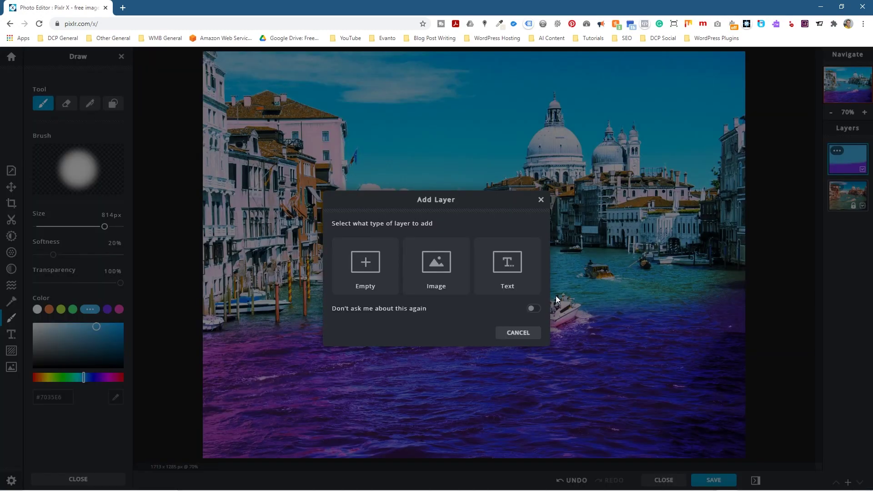
left_click(506, 270)
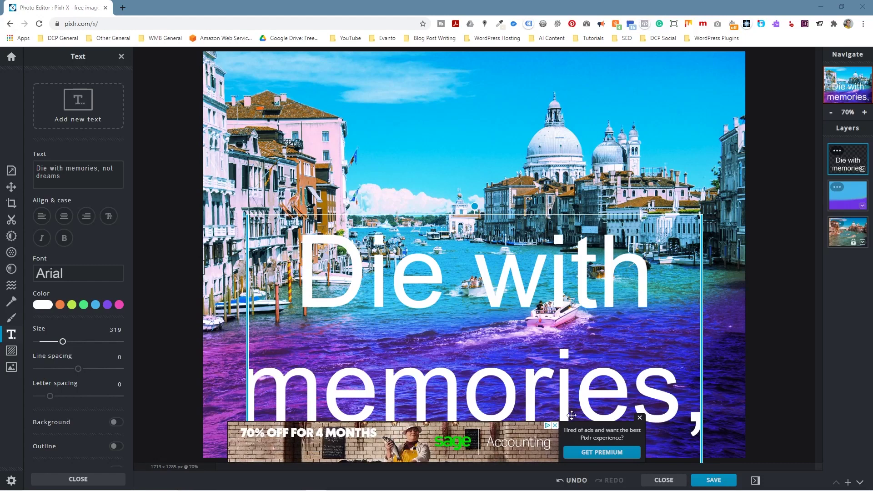
left_click(70, 178)
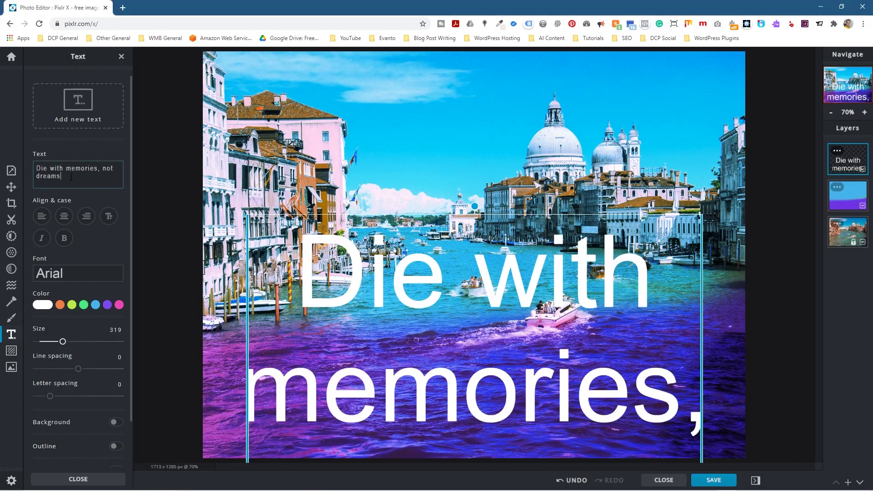
triple_click(71, 172)
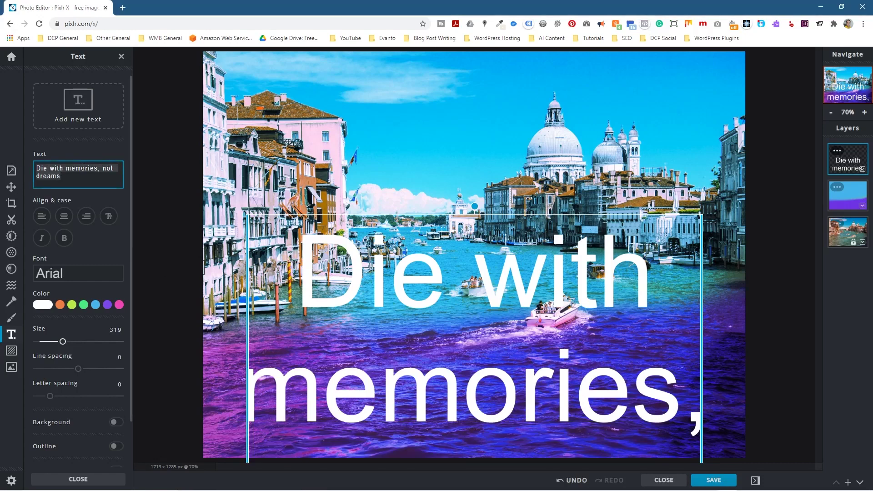
type("Vist ")
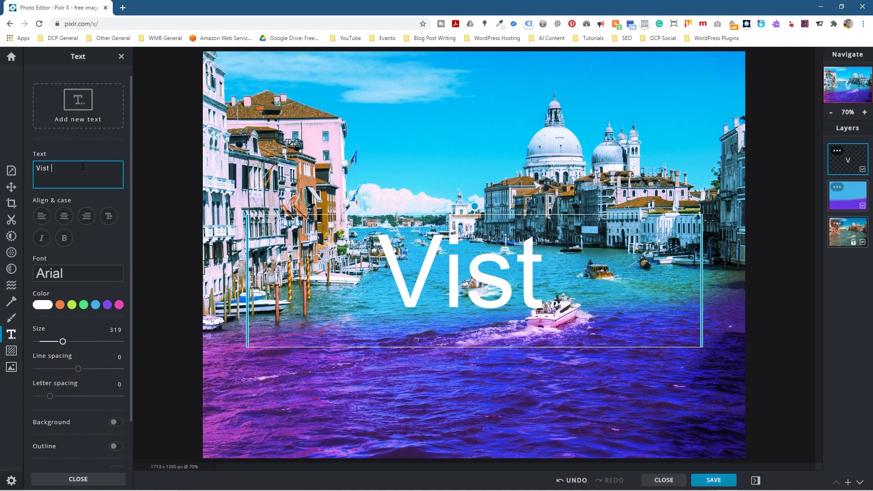
type("Venice")
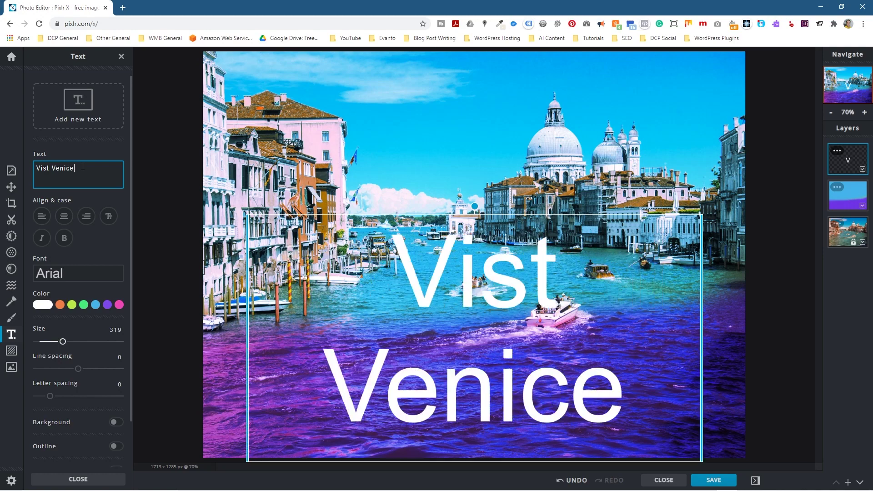
Change the text's font to Baileyns and increase its size to 357.
left_click(65, 239)
left_click(64, 239)
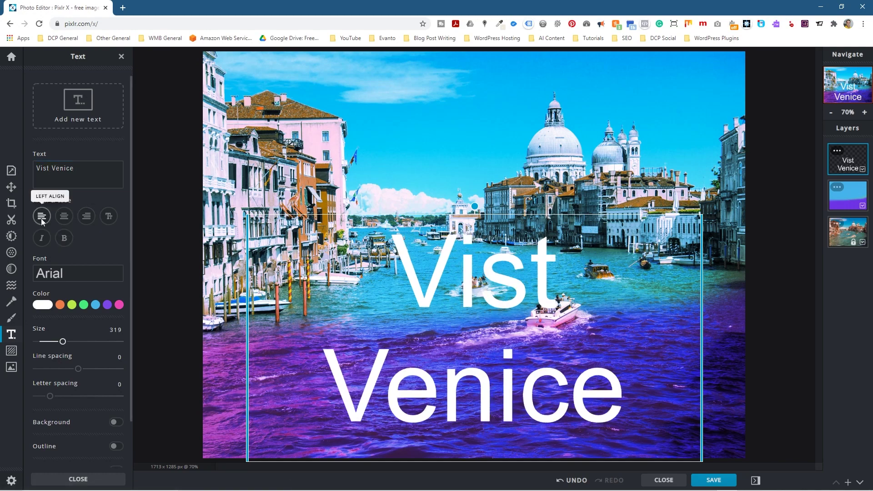
left_click(64, 275)
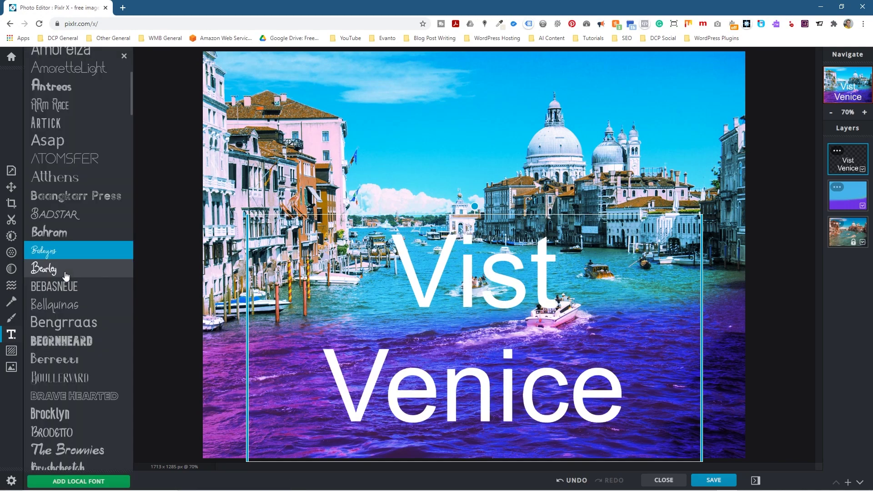
left_click(59, 252)
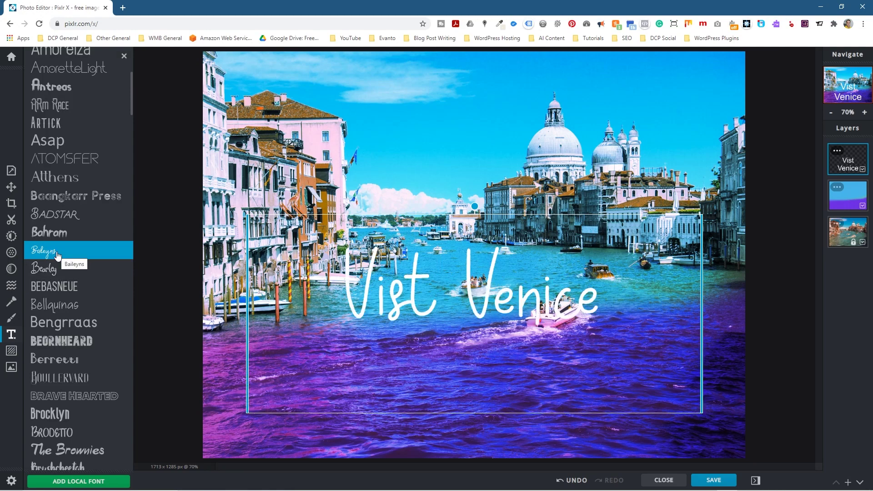
left_click(58, 254)
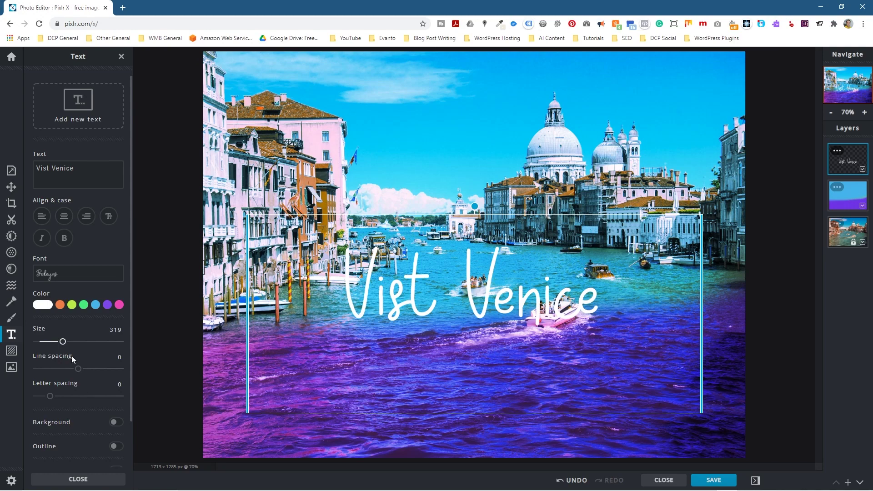
mouse_move(63, 344)
left_mouse_down()
mouse_move(78, 342)
mouse_move(42, 343)
mouse_move(65, 342)
left_mouse_up()
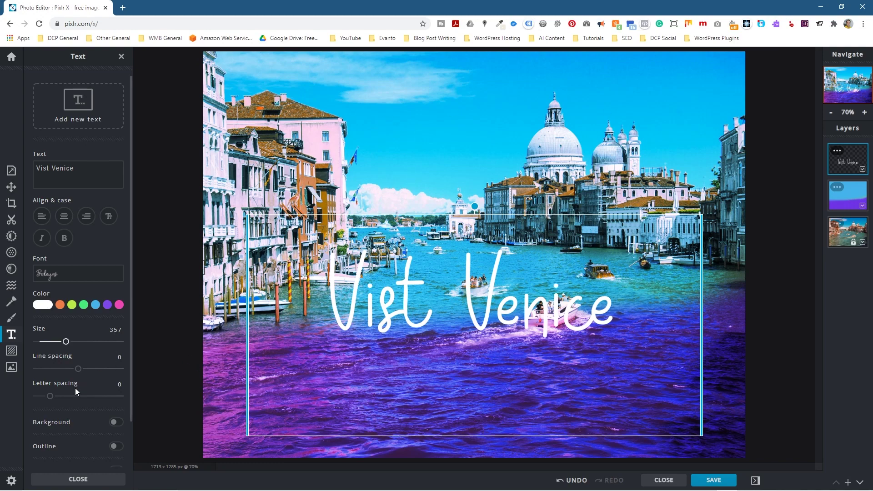
Try an outline and a full background on the text, switching each off again.
scroll(75, 388, "down", 2)
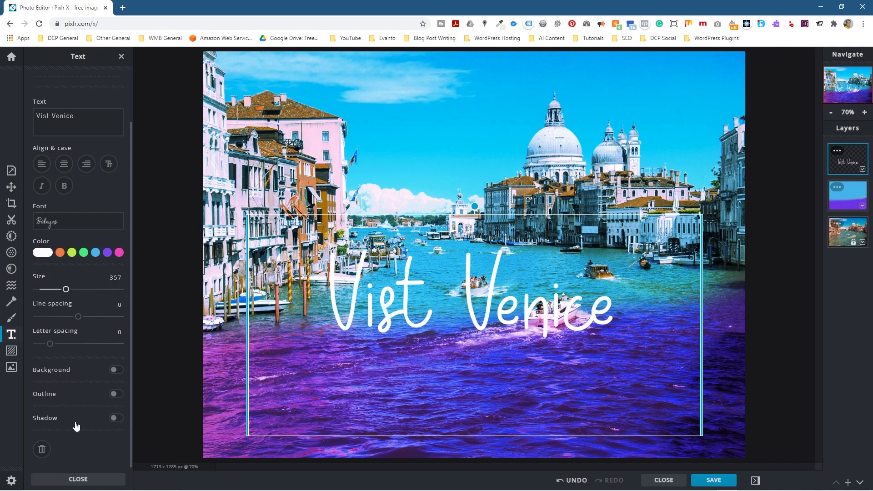
left_click(115, 394)
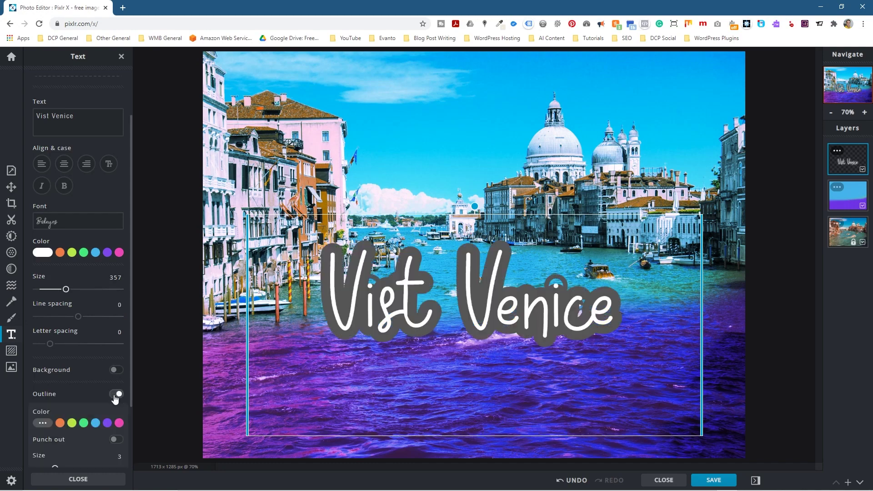
left_click(115, 395)
left_click(115, 370)
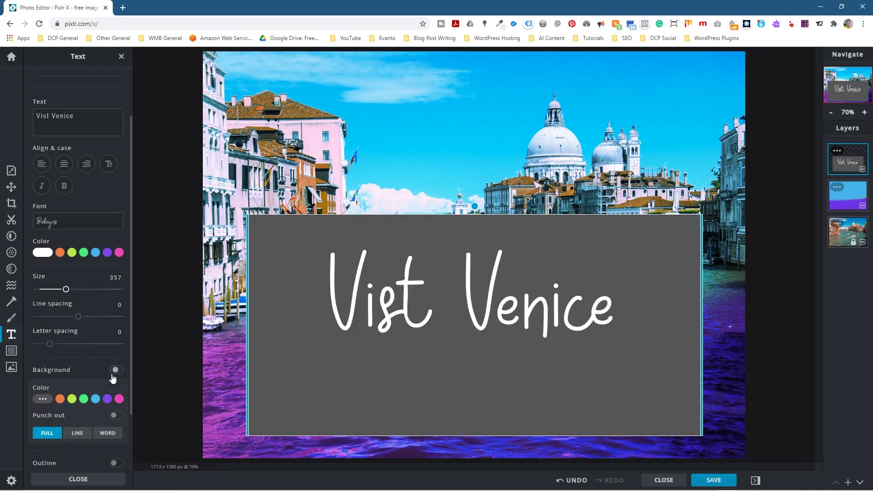
left_click(114, 371)
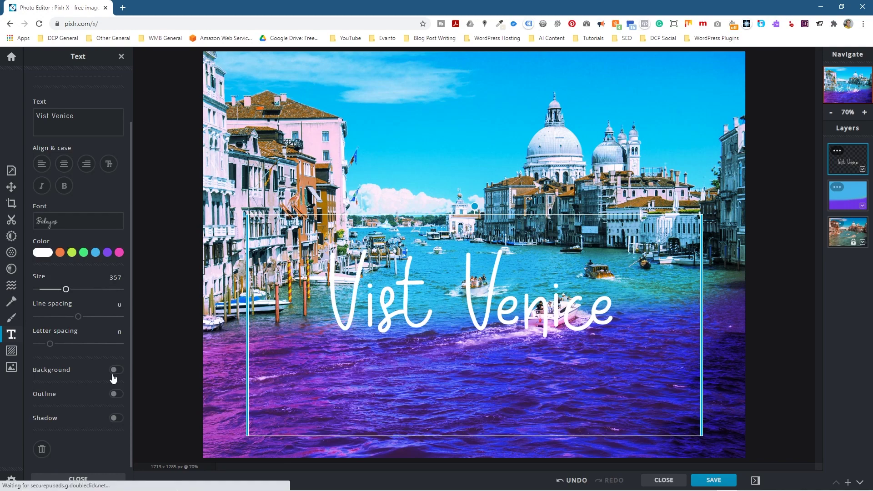
Give the text a shadow with blur 0, vertical position 10, horizontal position 8 and opacity 45.
left_click(116, 418)
scroll(81, 428, "down", 3)
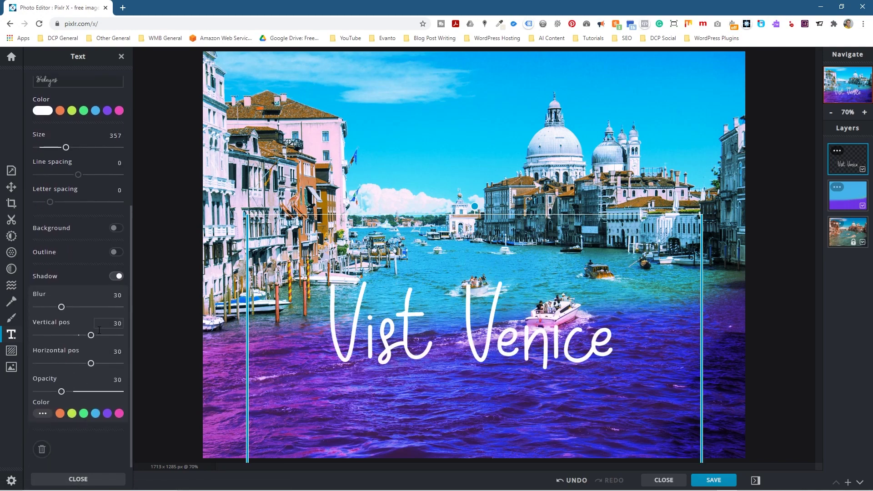
left_click_drag(62, 309, 29, 307)
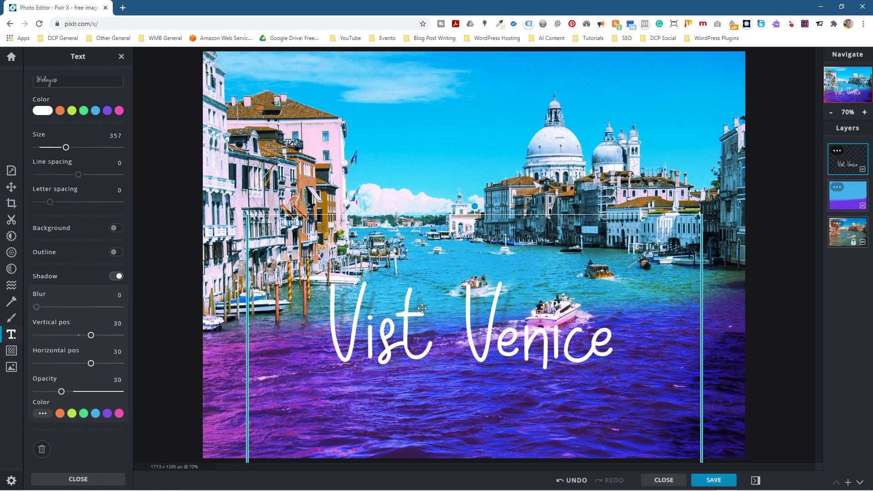
left_click_drag(93, 336, 81, 363)
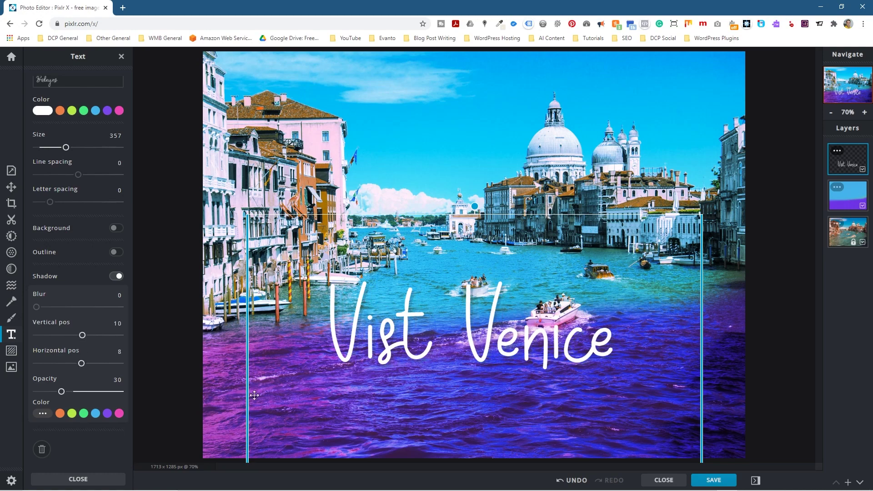
mouse_move(63, 393)
left_mouse_down()
mouse_move(134, 381)
mouse_move(59, 381)
mouse_move(74, 380)
left_mouse_up()
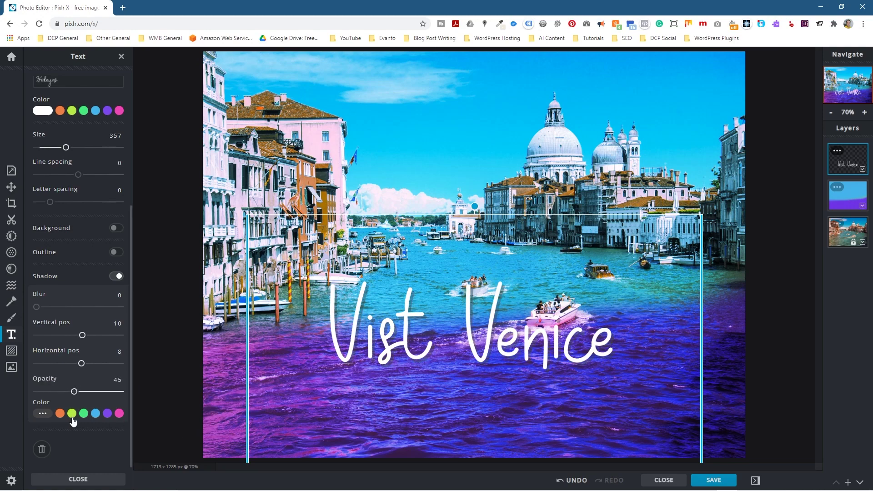
Set the text shadow's colour to black (#000000).
left_click(43, 413)
scroll(78, 430, "down", 2)
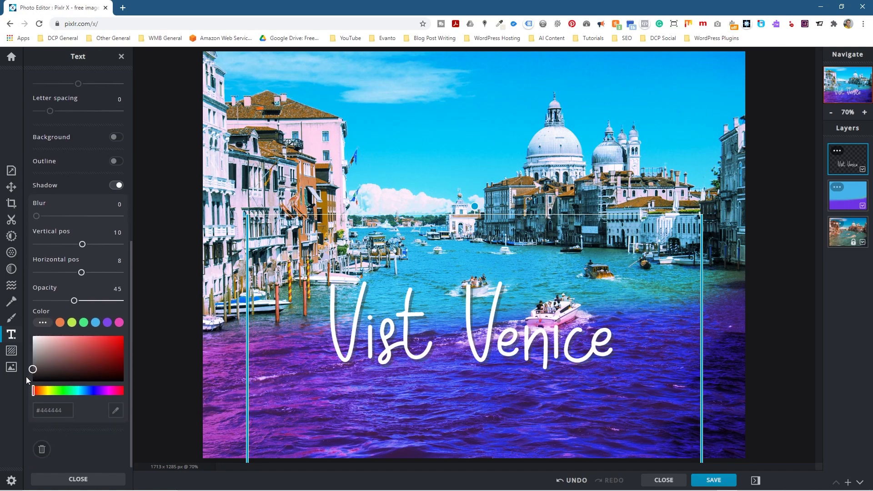
left_click_drag(36, 372, 21, 386)
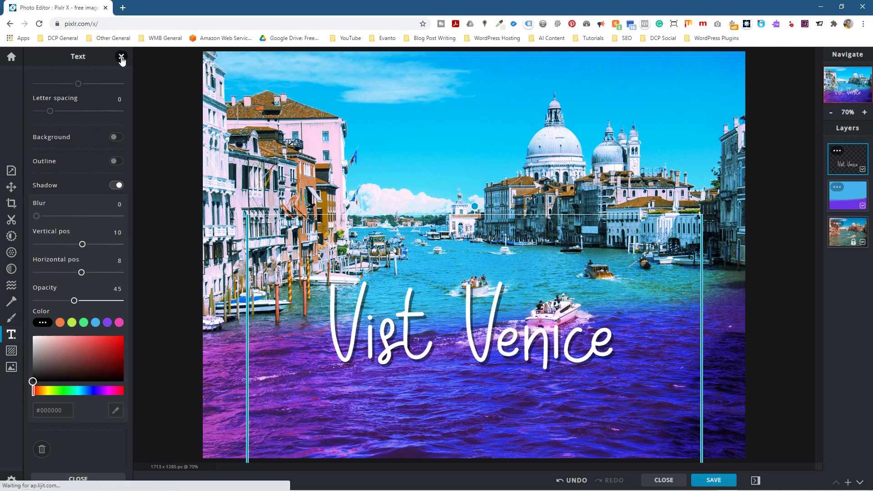
Rotate the text slightly counter-clockwise and place it over the purple water at about top 569, left 205, then deselect it.
left_click(10, 190)
left_click_drag(363, 305, 365, 144)
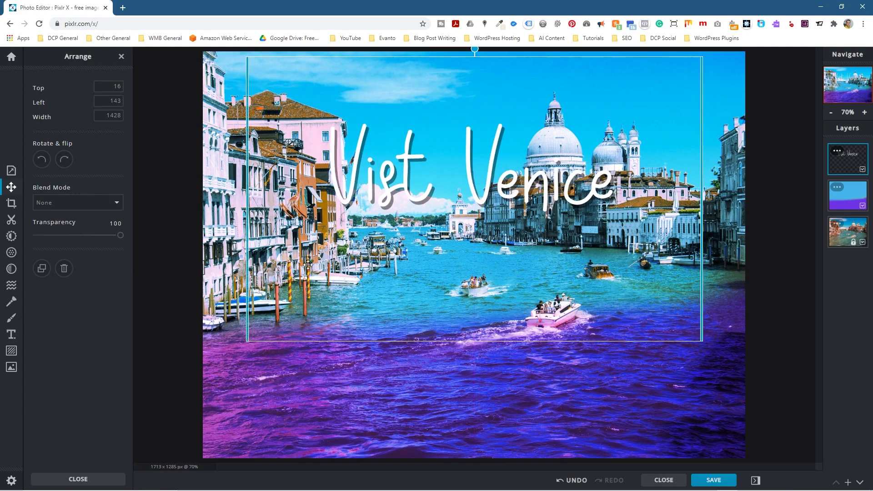
left_click_drag(434, 114, 439, 119)
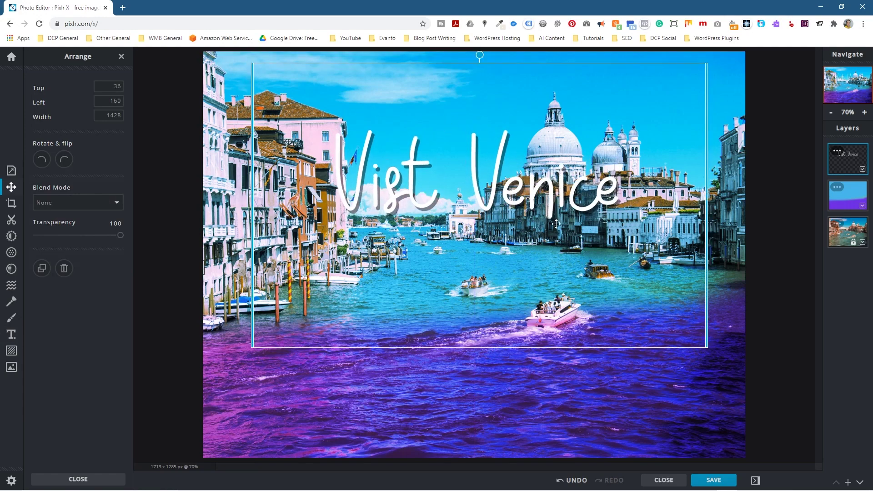
left_click_drag(480, 54, 441, 61)
left_click_drag(459, 181, 473, 357)
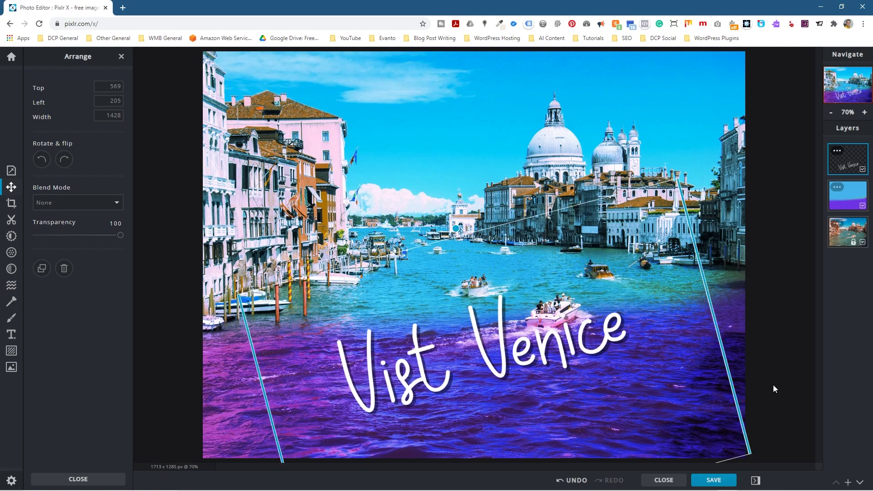
left_click(775, 371)
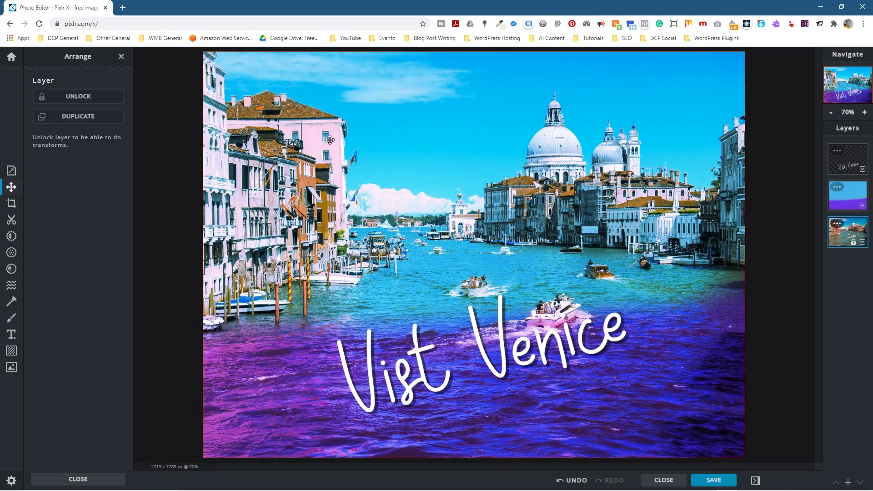
Try a 1:1 (Square) aspect crop, look through the other aspect presets and cancel the crop.
left_click(10, 203)
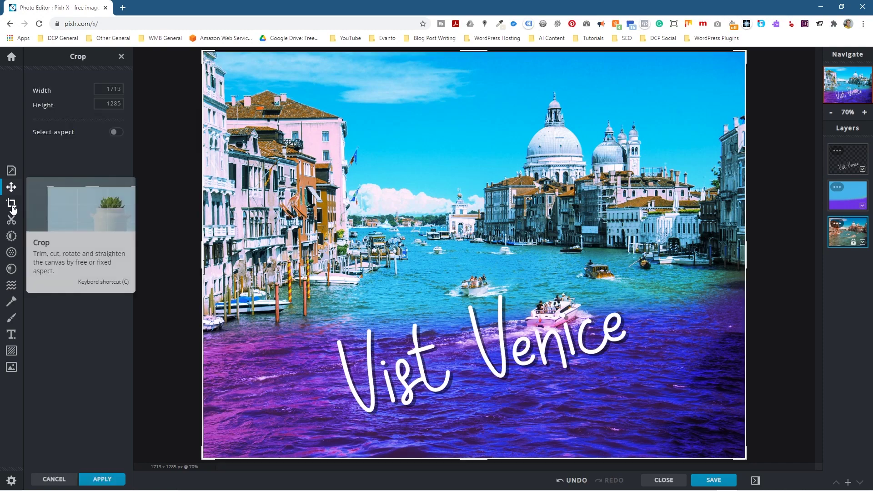
left_click(113, 133)
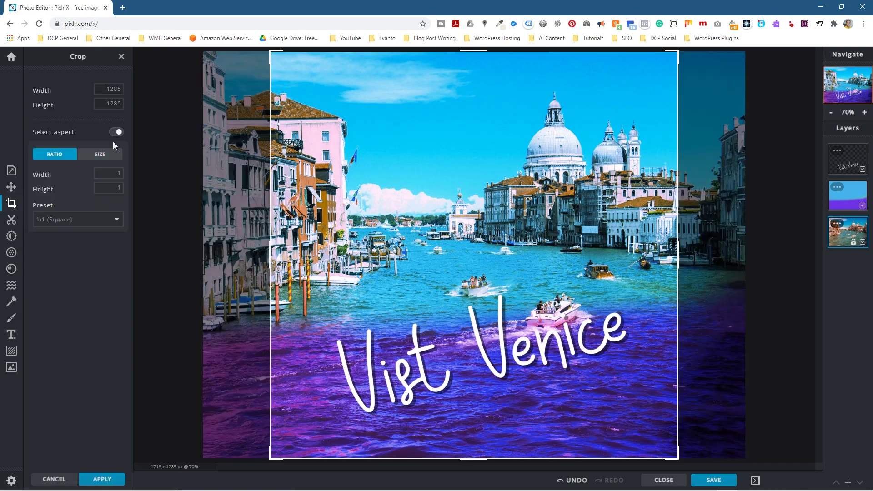
left_click(109, 220)
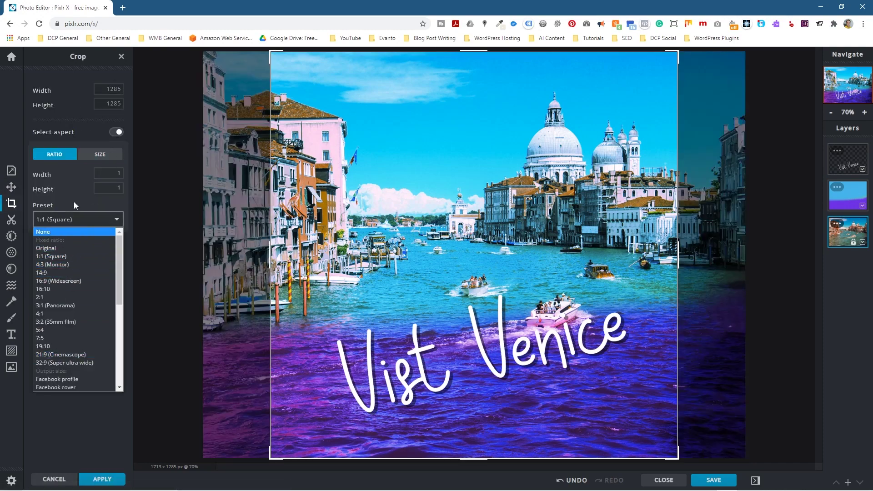
left_click(84, 417)
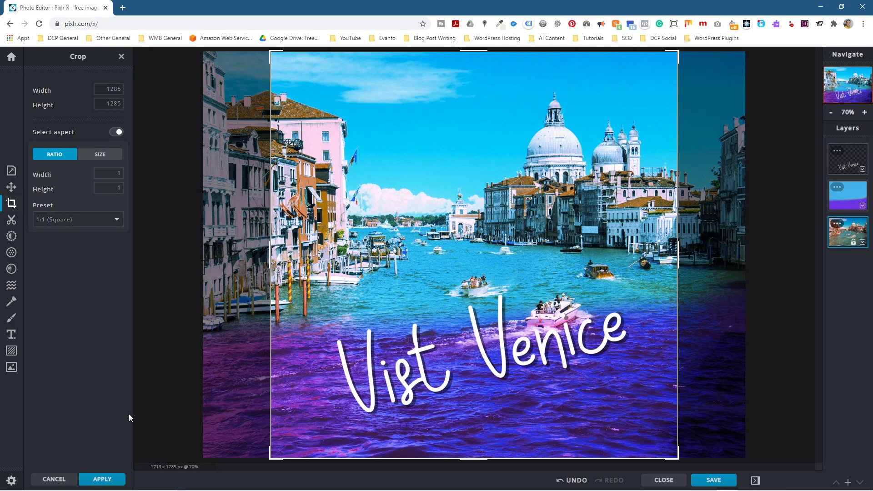
left_click(54, 479)
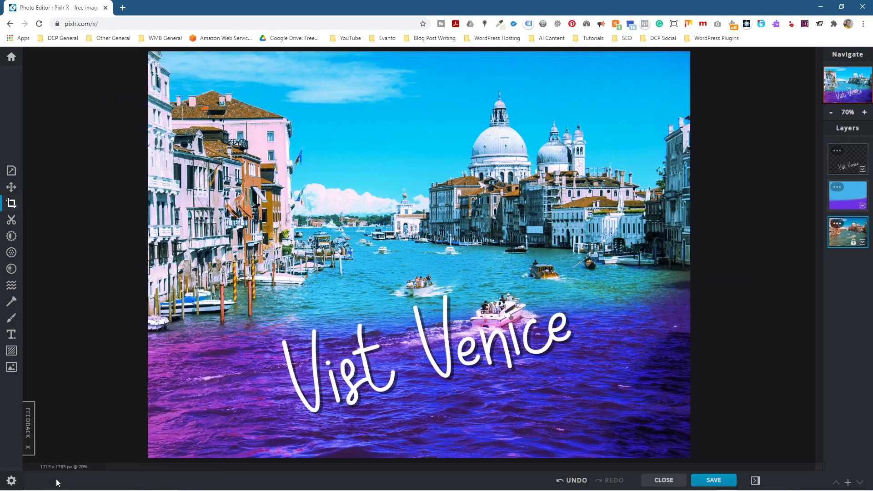
Save the image as a PXD file by downloading it and close the save dialog.
left_click(710, 482)
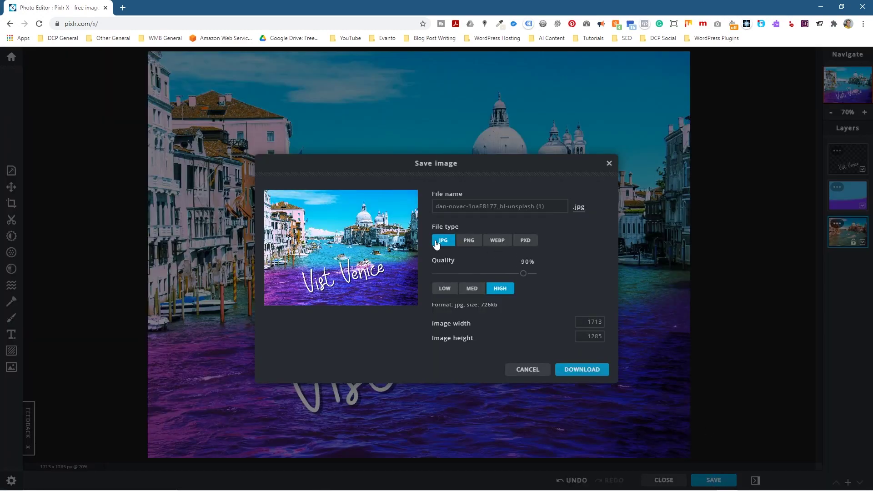
left_click(526, 242)
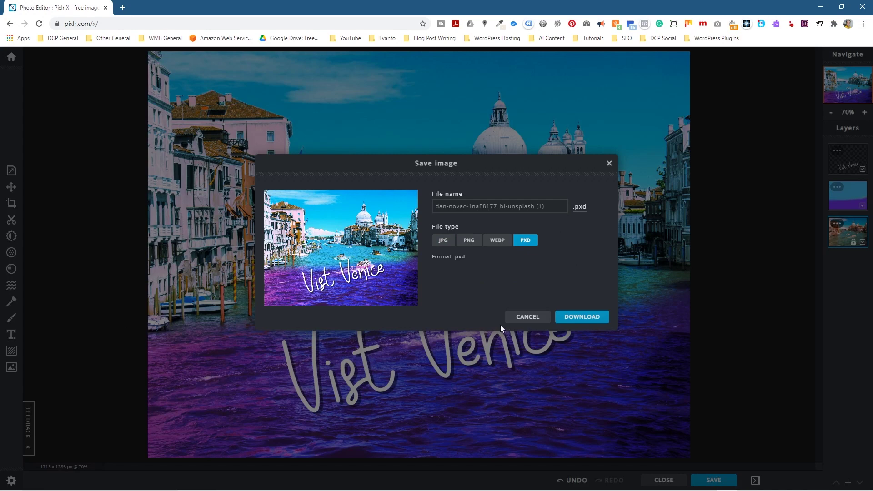
left_click(576, 321)
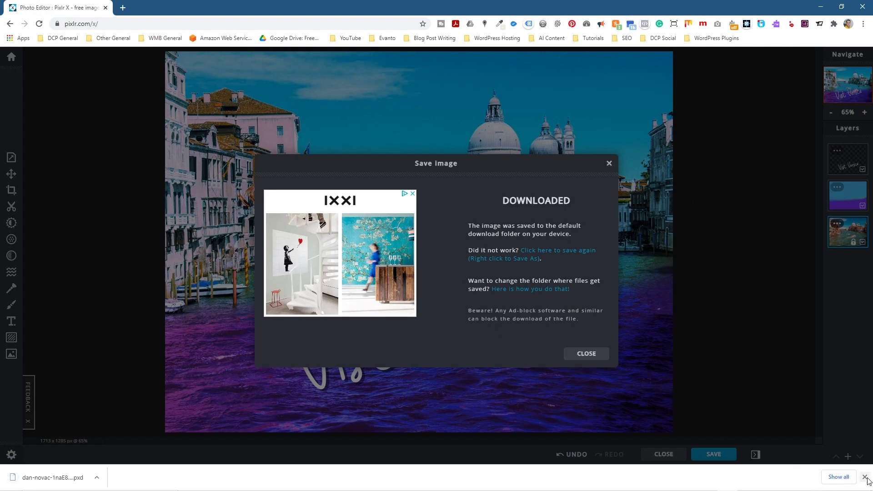
left_click(585, 354)
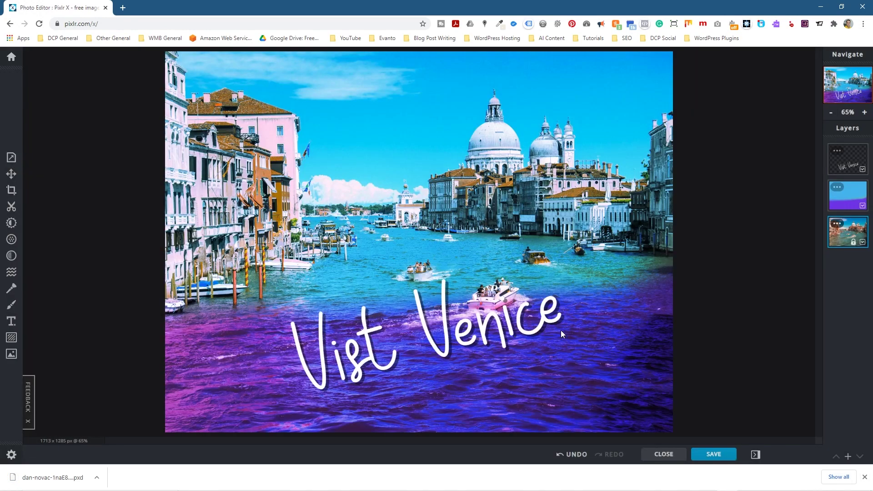
Save the image as a high-quality JPG at 90% quality and download it.
left_click(721, 453)
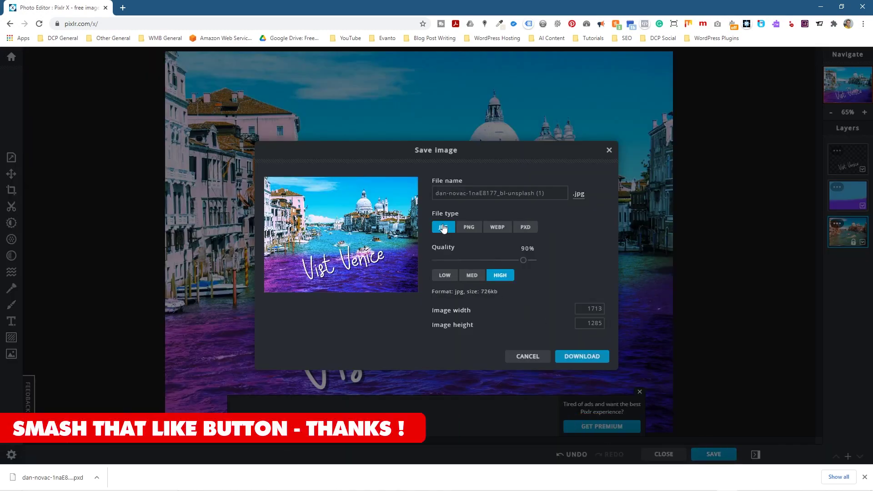
left_click(574, 356)
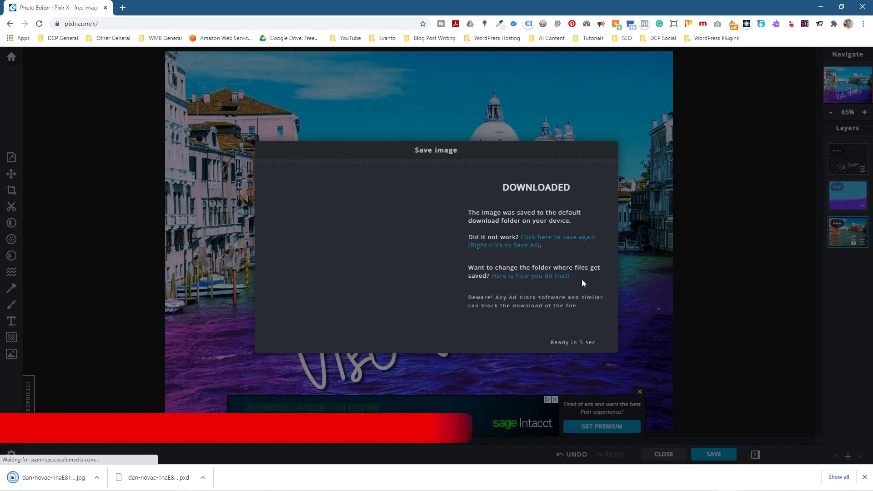
Arrange the browser beside the "How to overlay text on image using Pixlr" folder and copy the downloaded PXD and JPG files into it.
left_click_drag(406, 6, 0, 181)
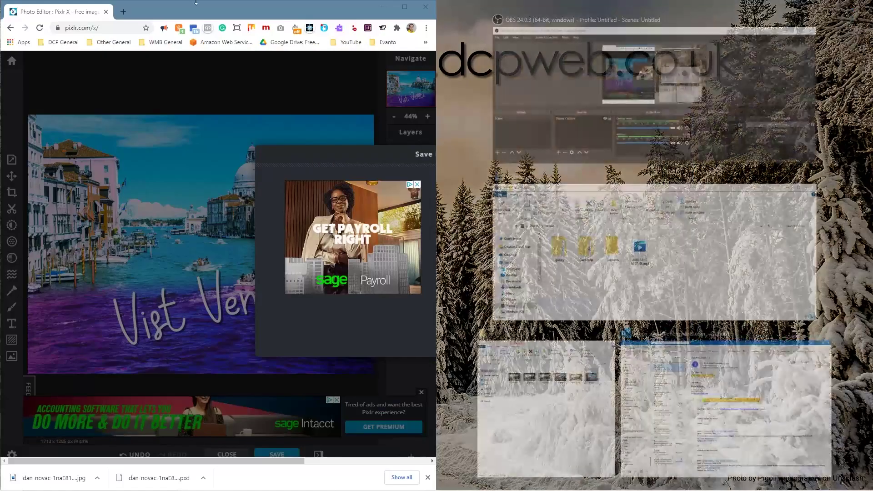
left_click(495, 80)
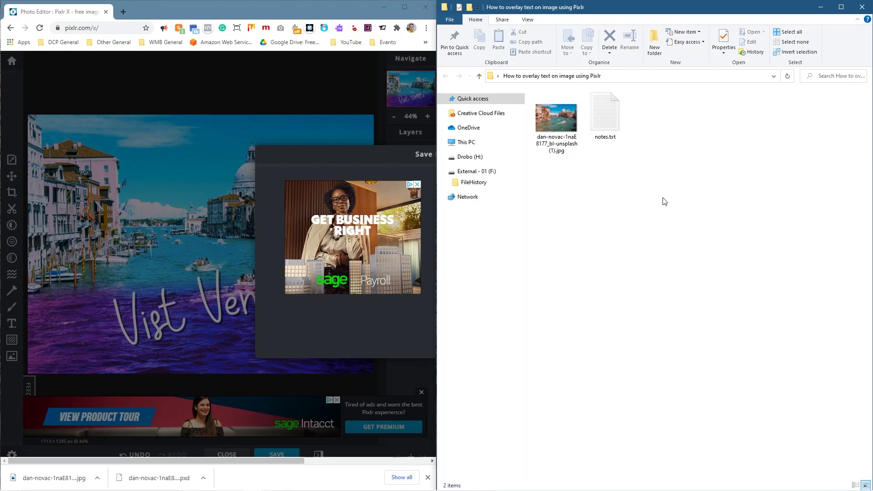
left_click(556, 119)
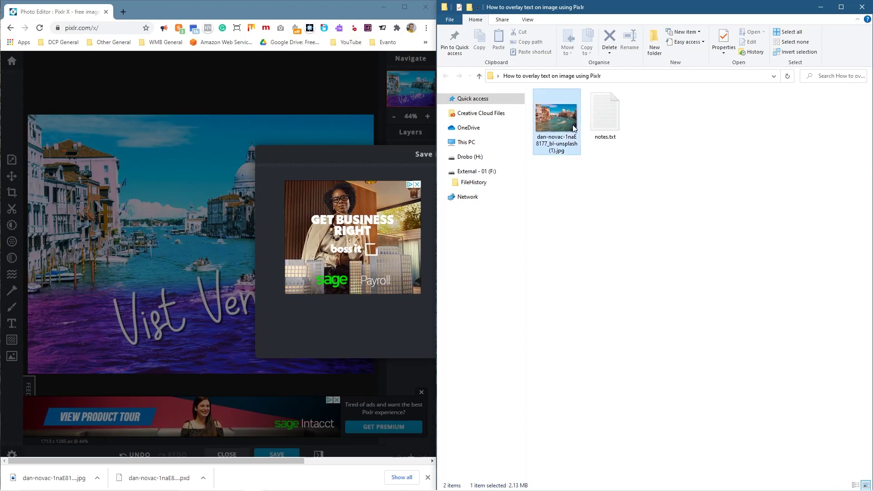
left_click_drag(150, 477, 739, 216)
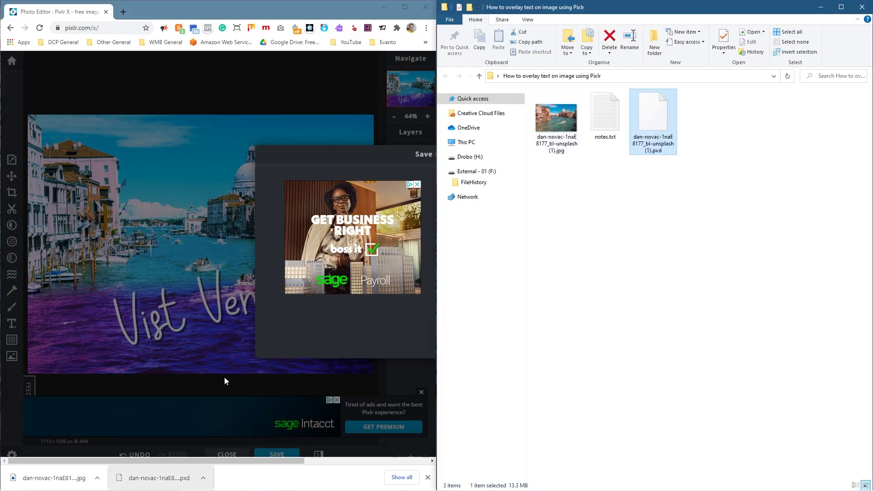
left_click_drag(59, 471, 713, 181)
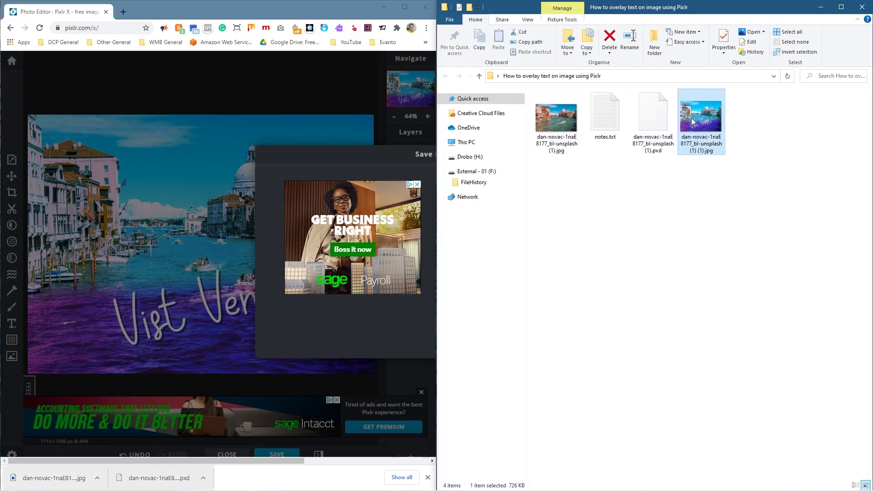
View the finished Venice JPG in Photos, compare it with the original photo and close the viewer.
double_click(552, 124)
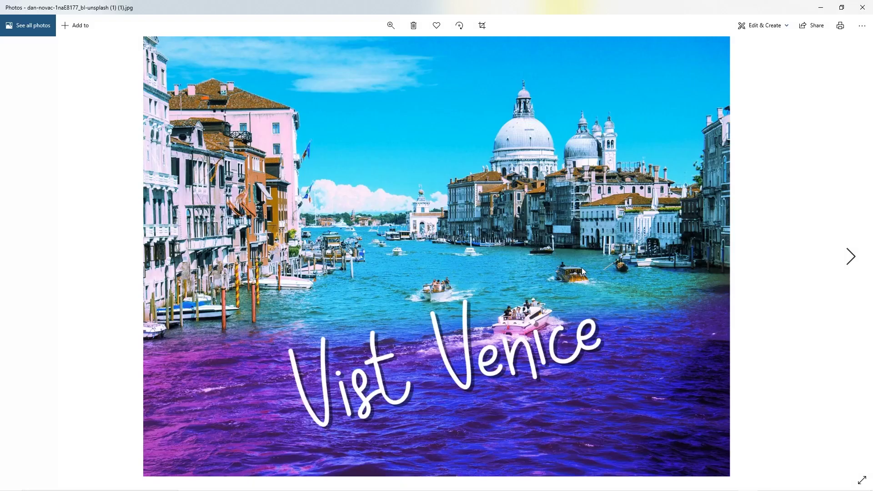
left_click(850, 257)
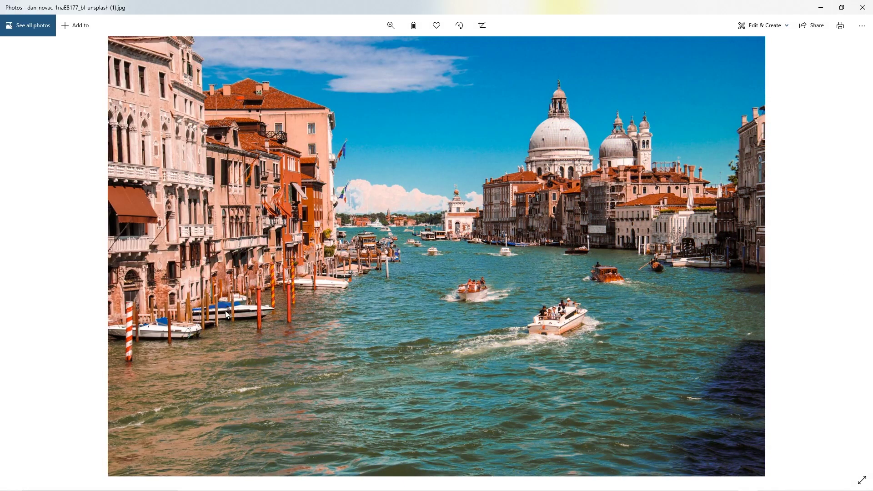
left_click(21, 257)
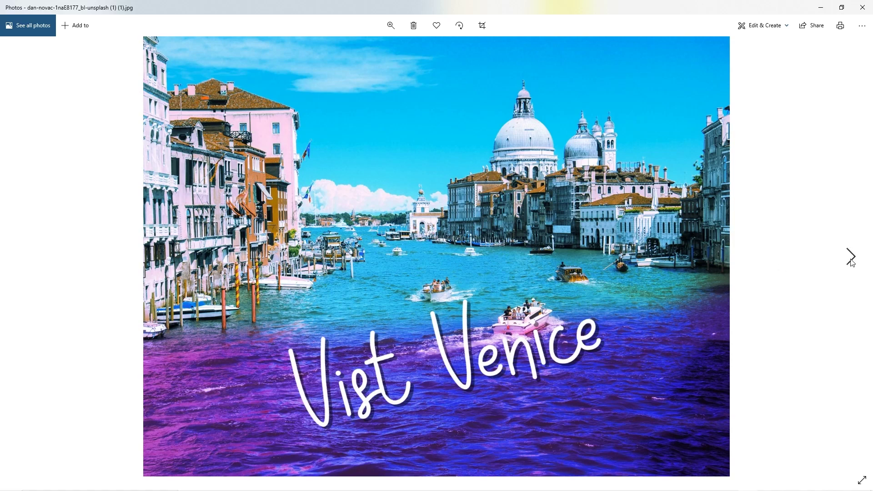
left_click(849, 256)
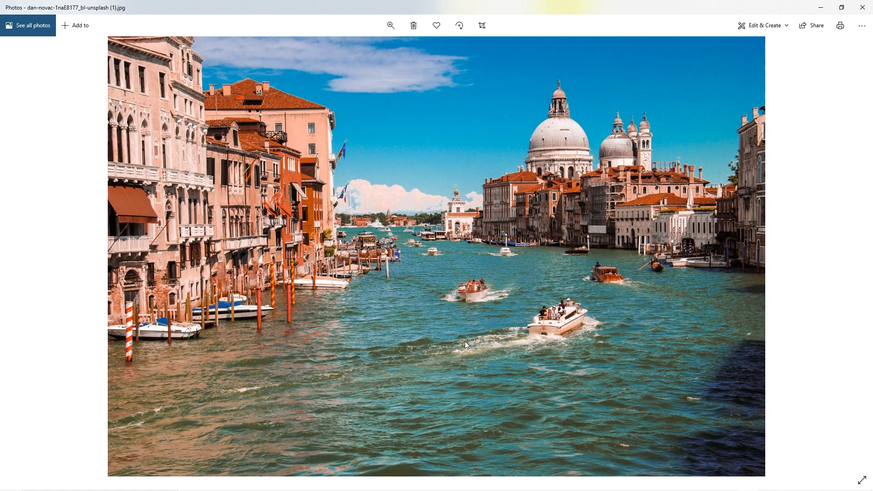
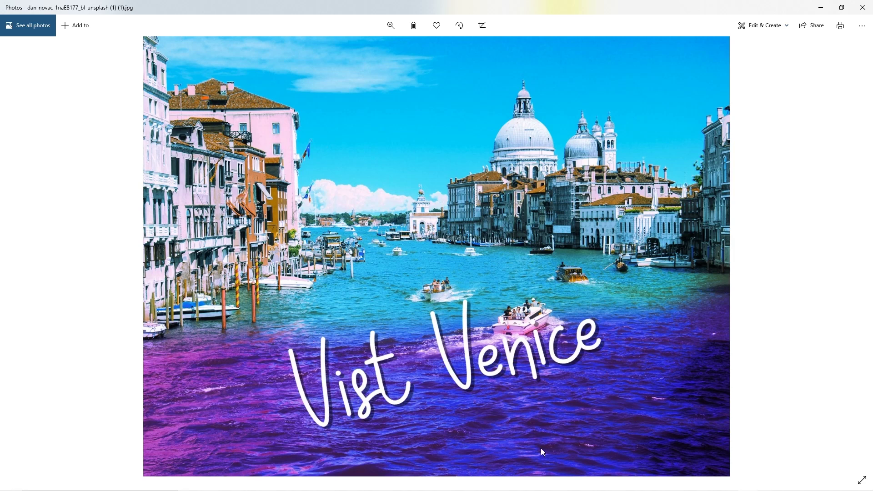
left_click(863, 7)
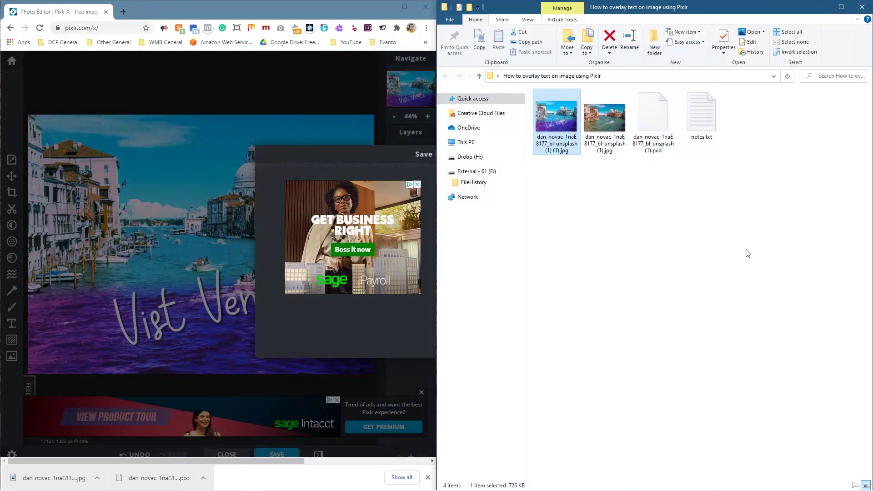
Select the PXD file in the folder, switch back to a maximized Pixlr X window and close the save dialog.
left_click(656, 126)
left_click(327, 154)
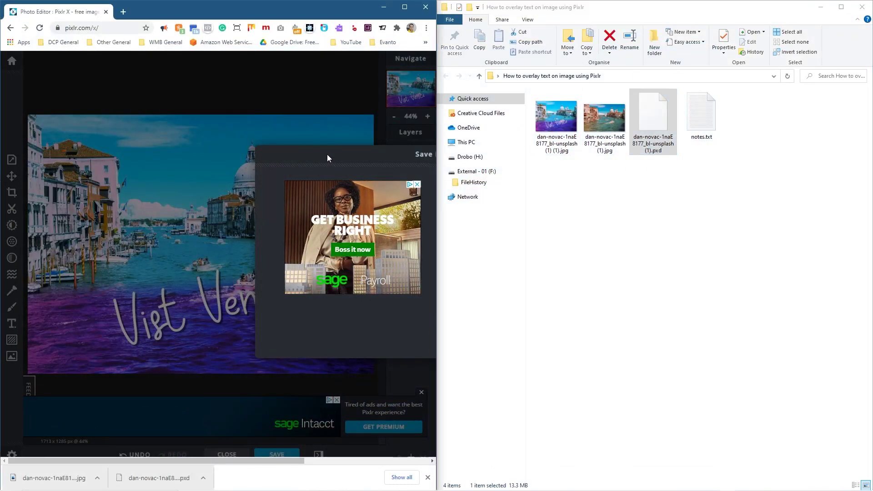
left_click(404, 6)
left_click(587, 342)
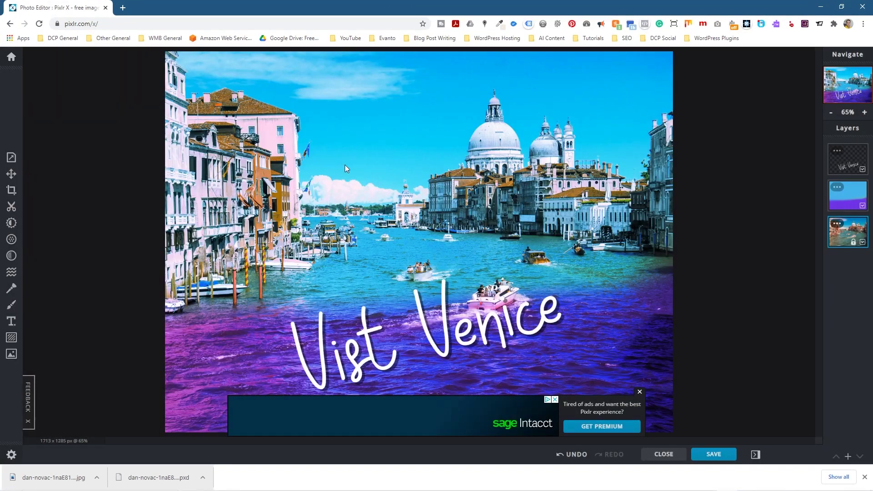
Return to the Pixlr X start page, dismiss the downloads bar and remove the Venice document from the history.
left_click(12, 58)
left_click(863, 477)
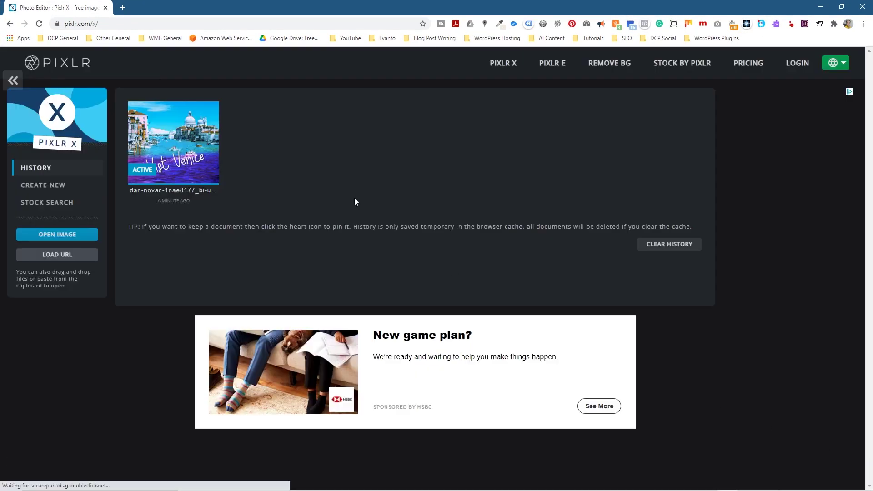
left_click(211, 111)
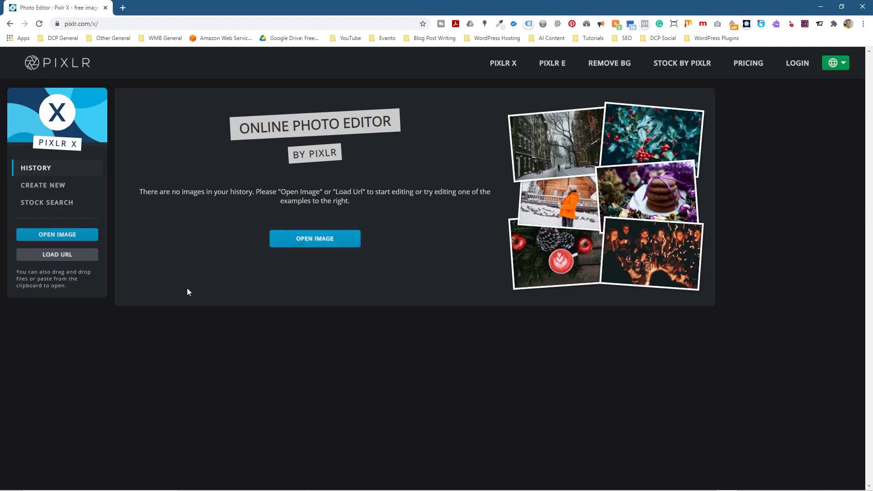
Open the saved PXD file from the "How to overlay text on image using Pixlr" folder and dismiss the advert.
left_click(299, 239)
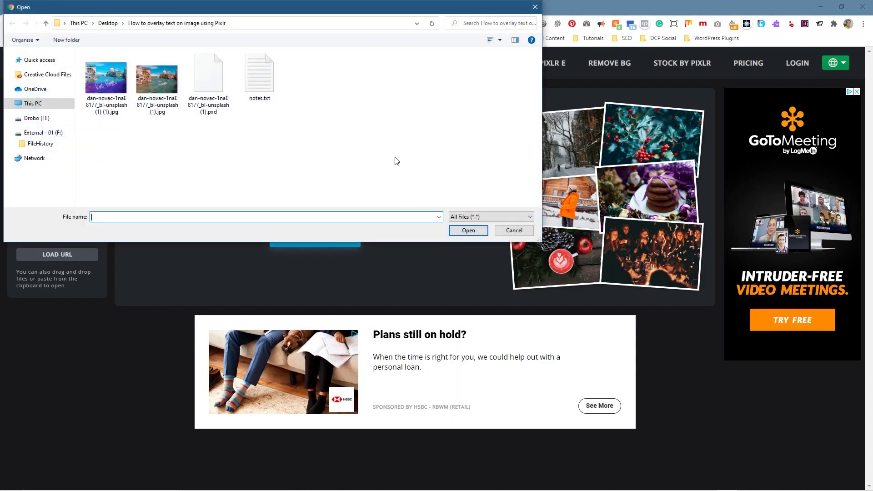
left_click(205, 108)
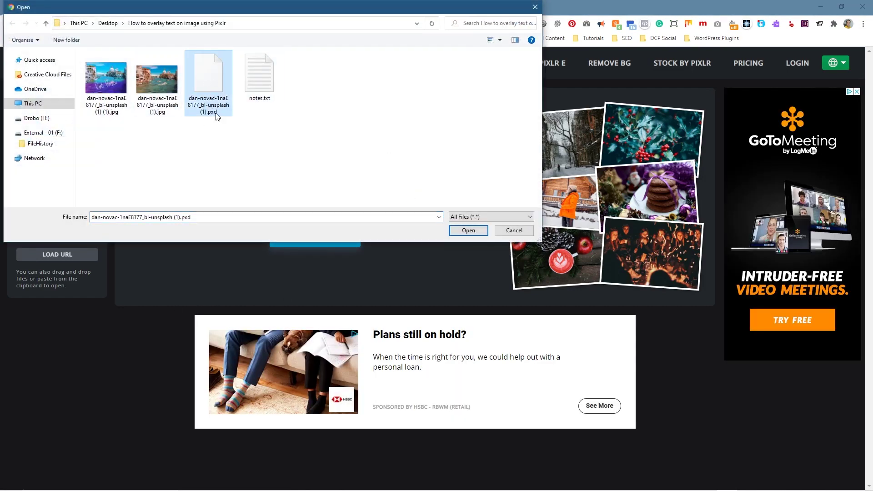
left_click(468, 230)
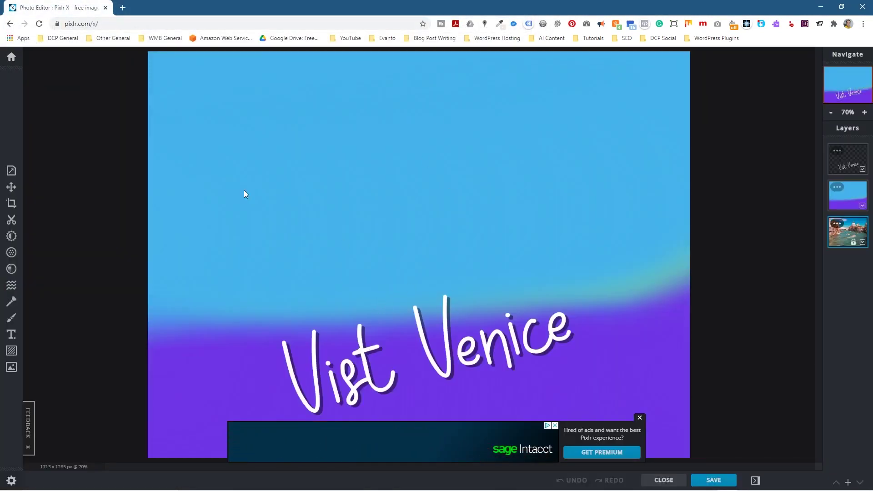
left_click(639, 419)
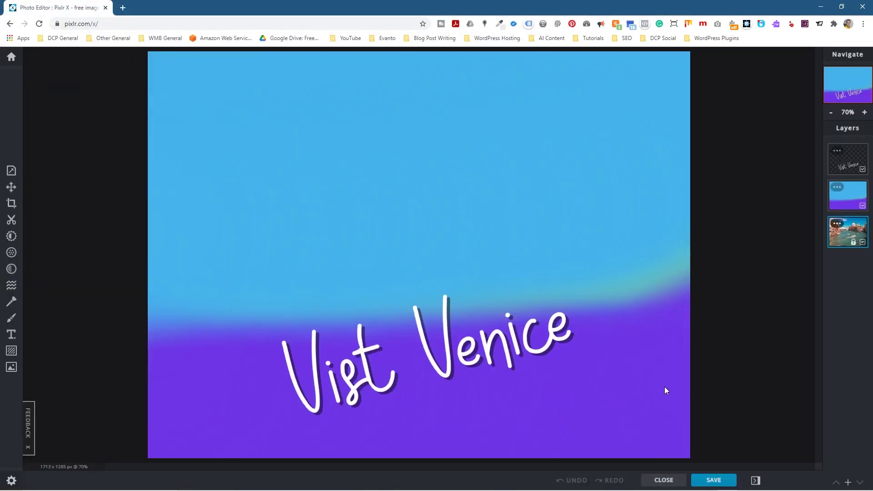
Select the text layer and check the Venice photo layer by toggling its visibility.
left_click(847, 153)
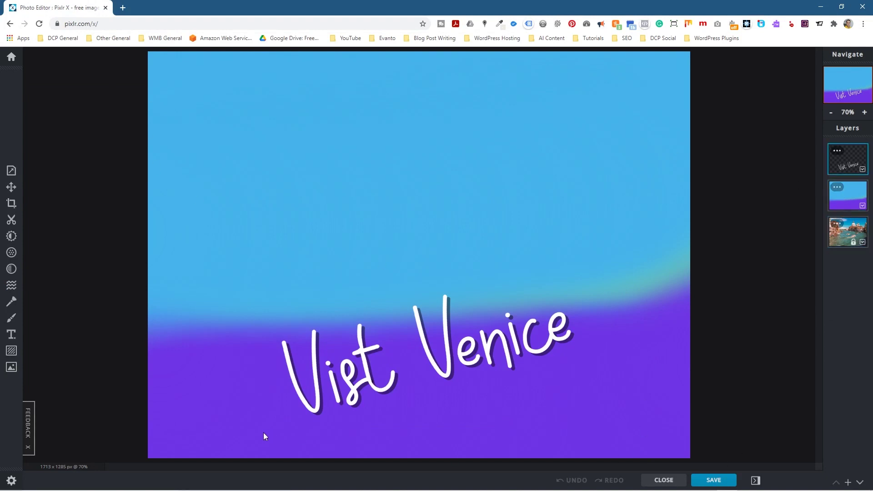
left_click(855, 241)
left_click(862, 242)
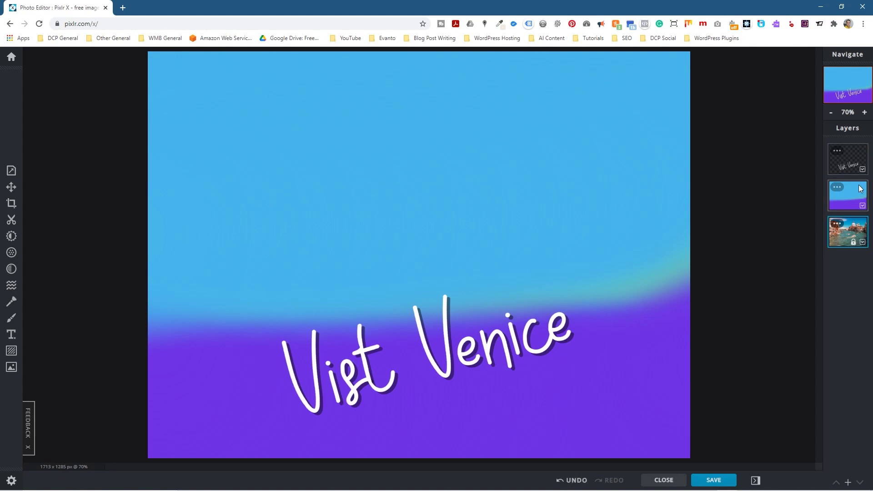
Set the blend mode of the blue and purple layer to Overlay and close its layer settings.
left_click(837, 187)
left_click(777, 234)
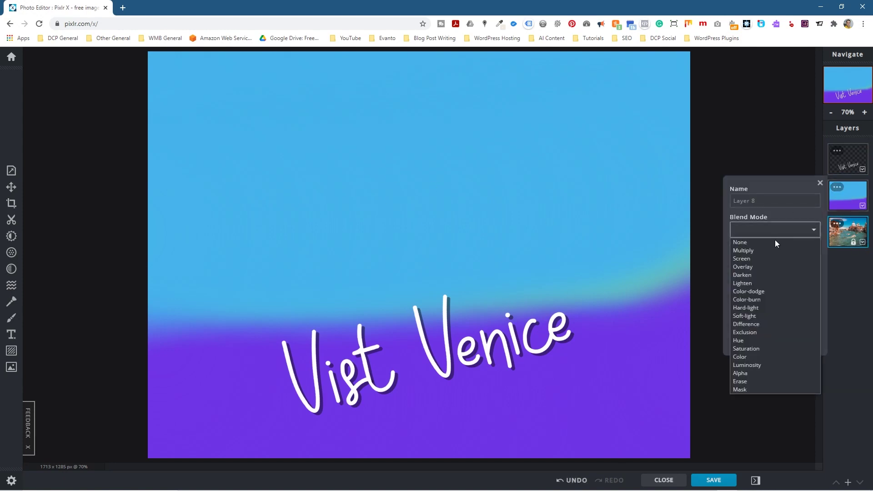
left_click(764, 268)
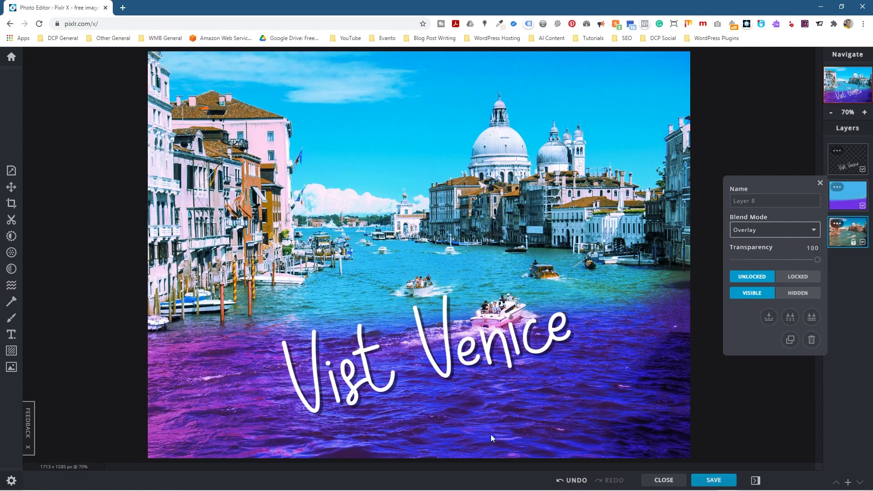
left_click(818, 182)
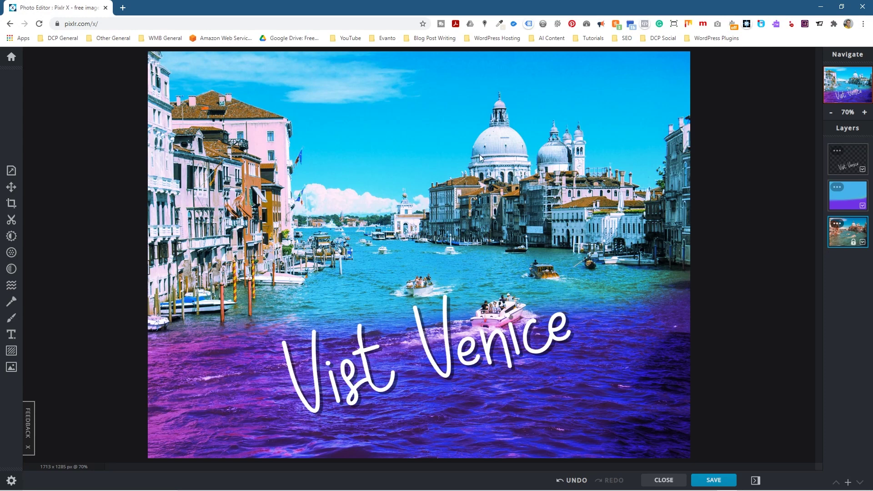
Rotate the "Vist Venice" text to a steeper counter-clockwise tilt and reposition it at about top 535, left 200.
left_click(852, 162)
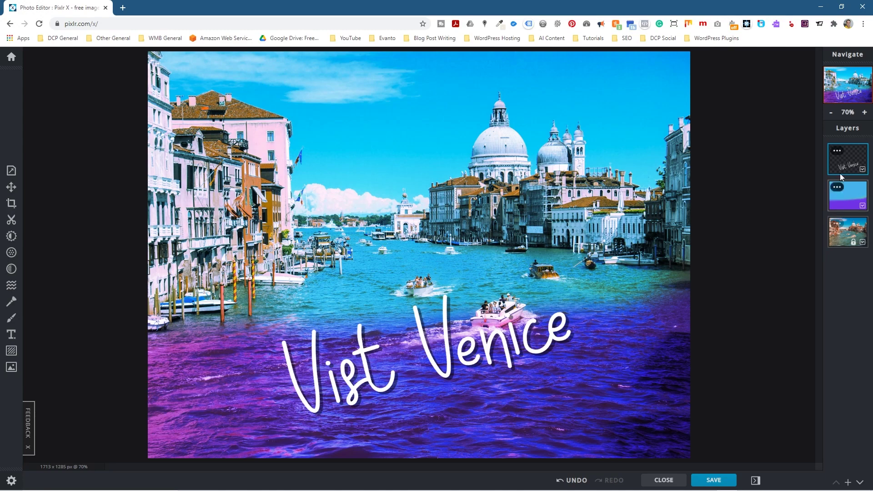
left_click(9, 187)
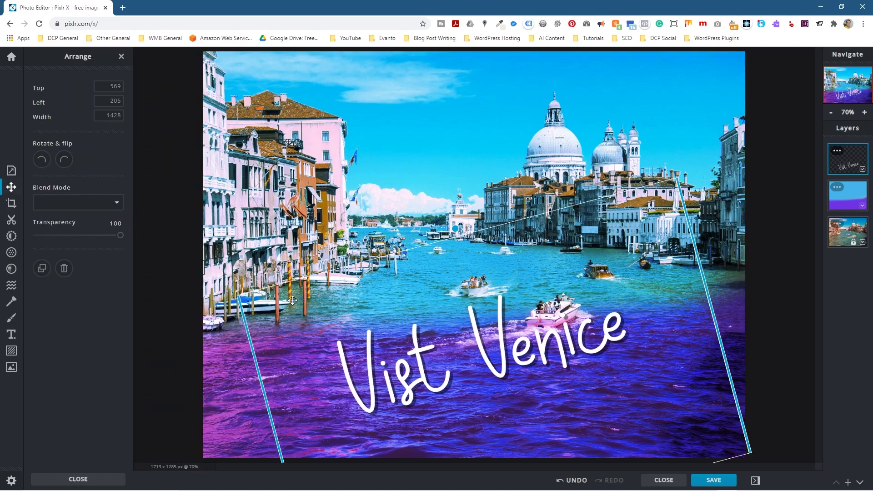
left_click_drag(475, 362, 423, 148)
left_click_drag(460, 120, 465, 96)
left_click_drag(482, 254, 523, 350)
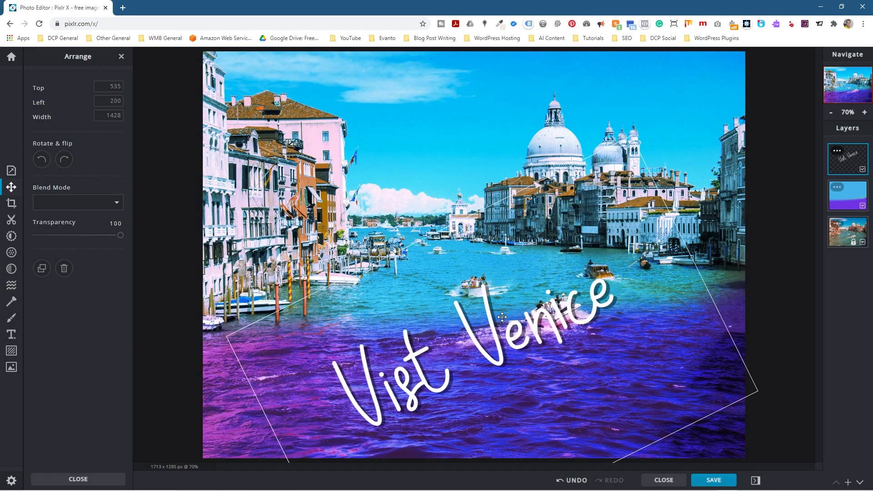
Try moving the blue and purple overlay layer sideways across the photo and undo the move.
left_click(424, 224)
left_click_drag(391, 232, 813, 228)
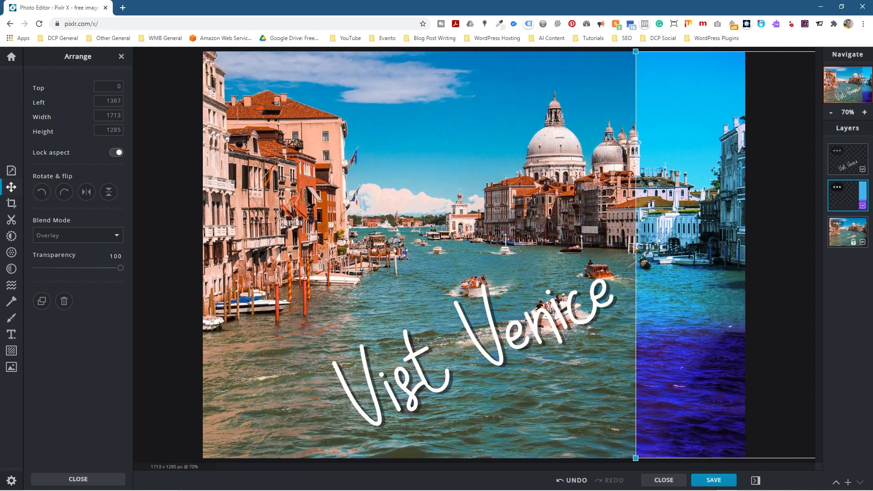
key("ctrl+z")
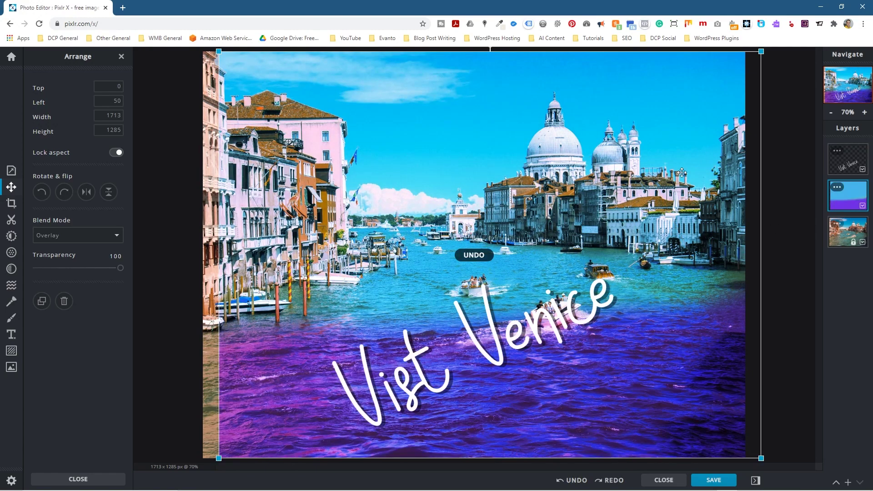
Toggle the blue and purple overlay layer's visibility off and on to compare the photo with and without it.
left_click(862, 206)
left_click(862, 206)
left_click(862, 206)
left_click(862, 205)
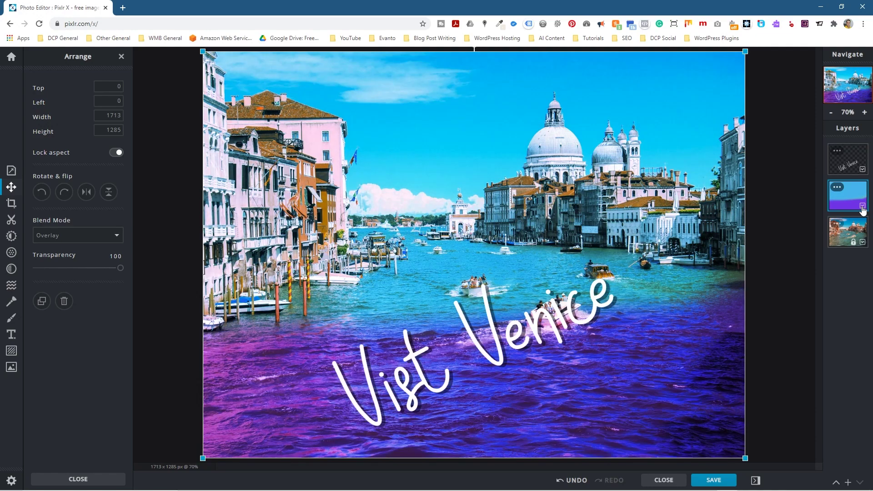
Rotate the "Vist Venice" text back to a shallower counter-clockwise tilt and undo the last stray change.
left_click(467, 350)
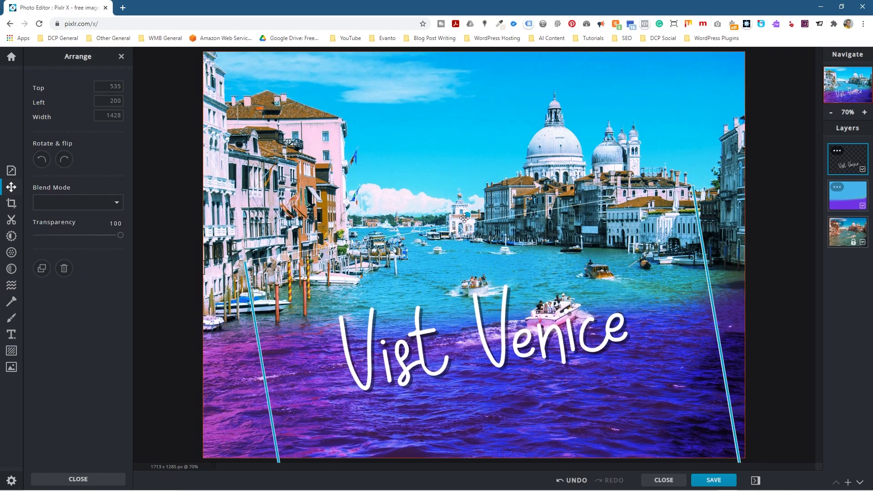
left_click(460, 214)
key("ctrl+z")
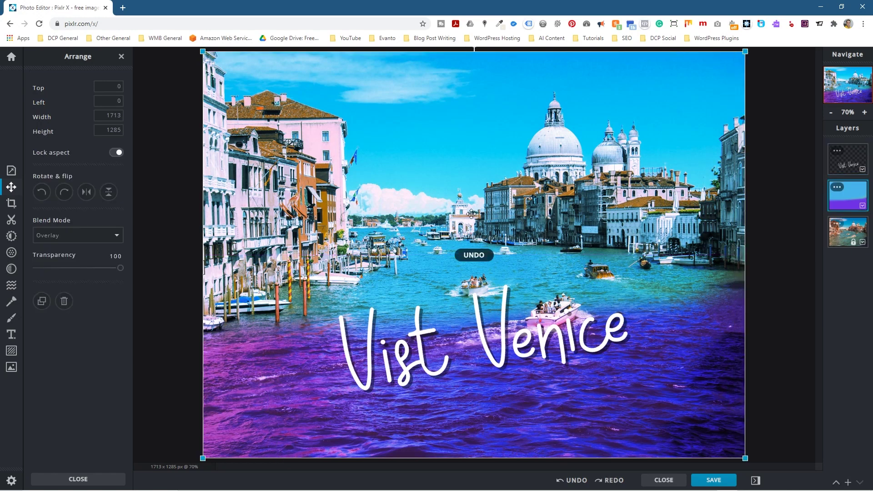
Minimize the browser and close the folder window holding the saved images.
left_click(824, 8)
left_click(565, 120)
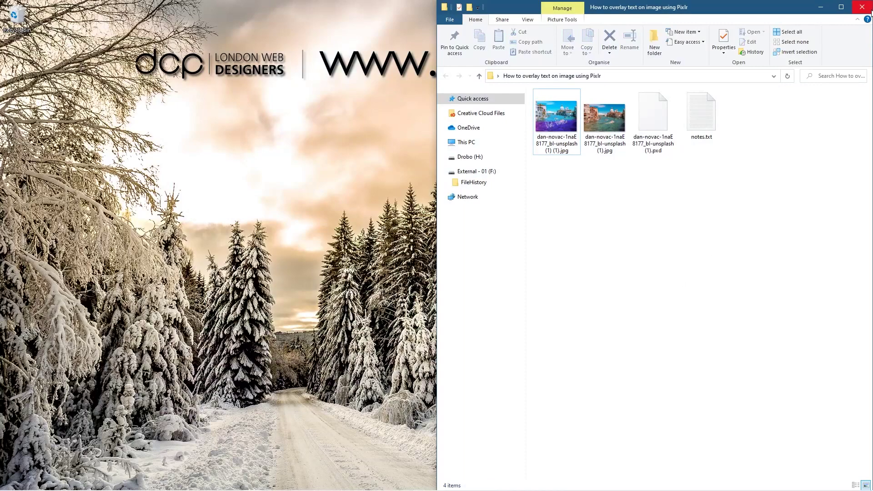
left_click(869, 11)
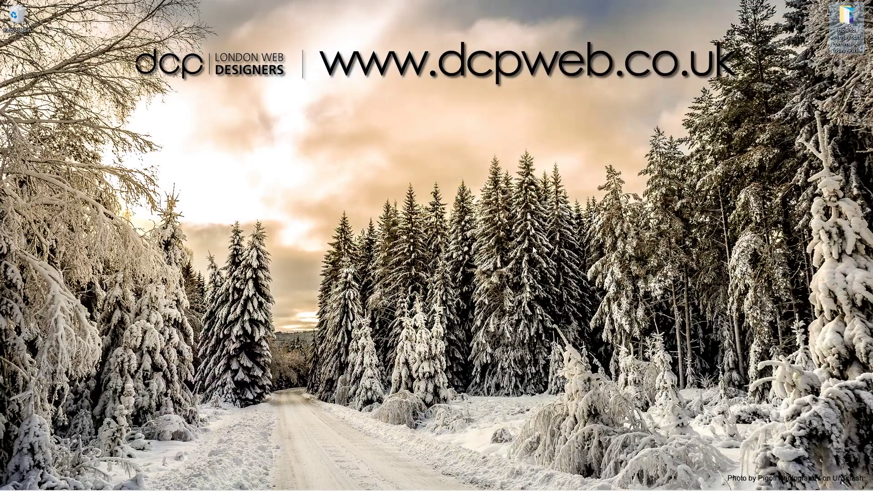